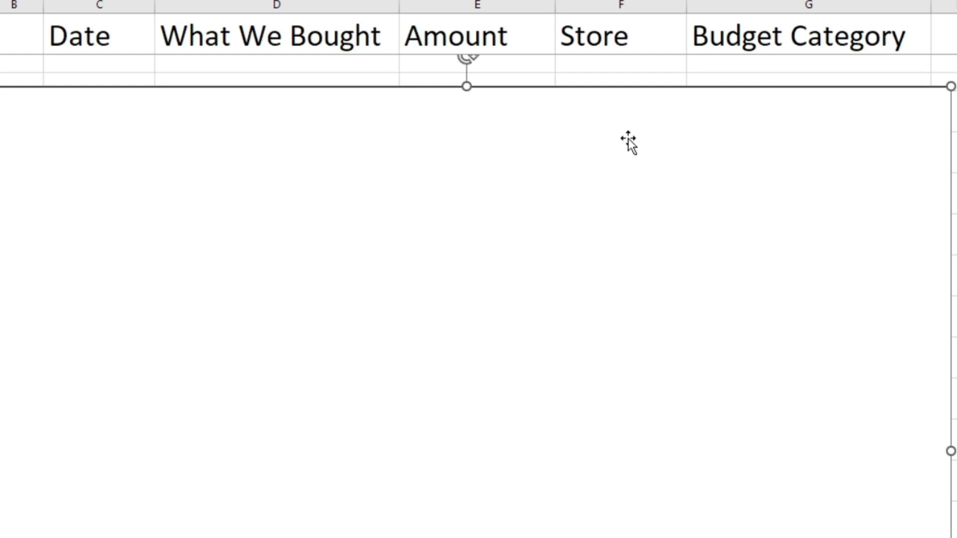
# Move the white cover shape down to uncover the 22-Aug Food row, selecting its item, amount and budget category cells in turn
pyautogui.moveTo(616, 155); pyautogui.dragTo(611, 188)
pyautogui.click(321, 114)
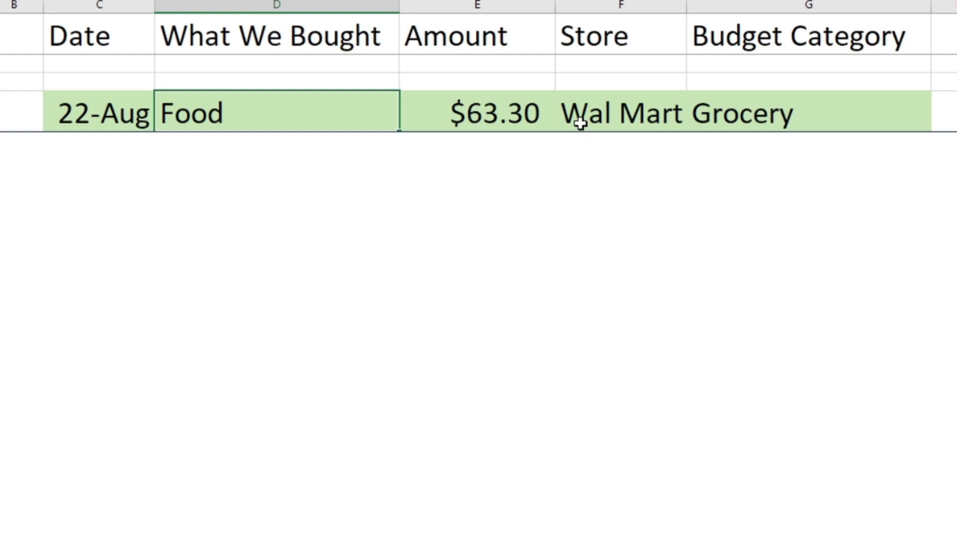
pyautogui.click(519, 111)
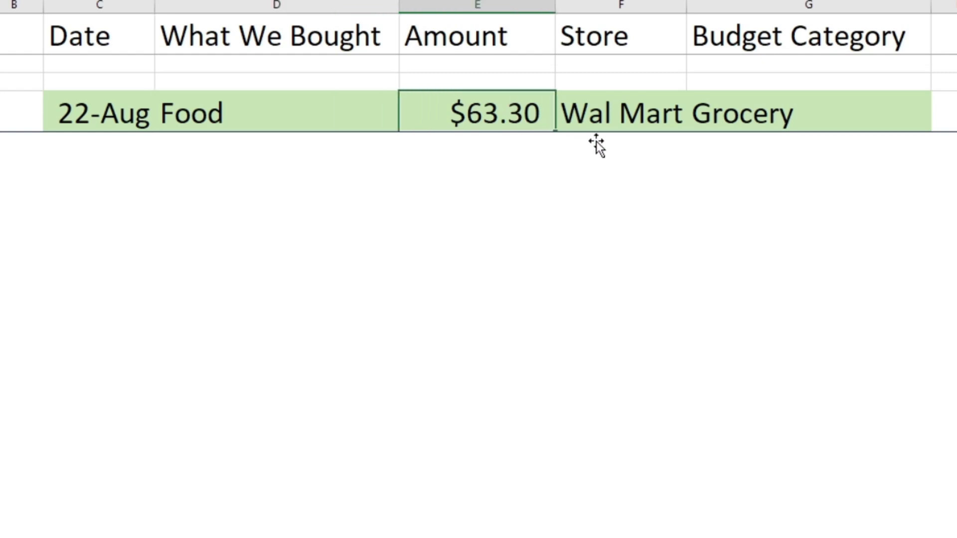
pyautogui.click(742, 113)
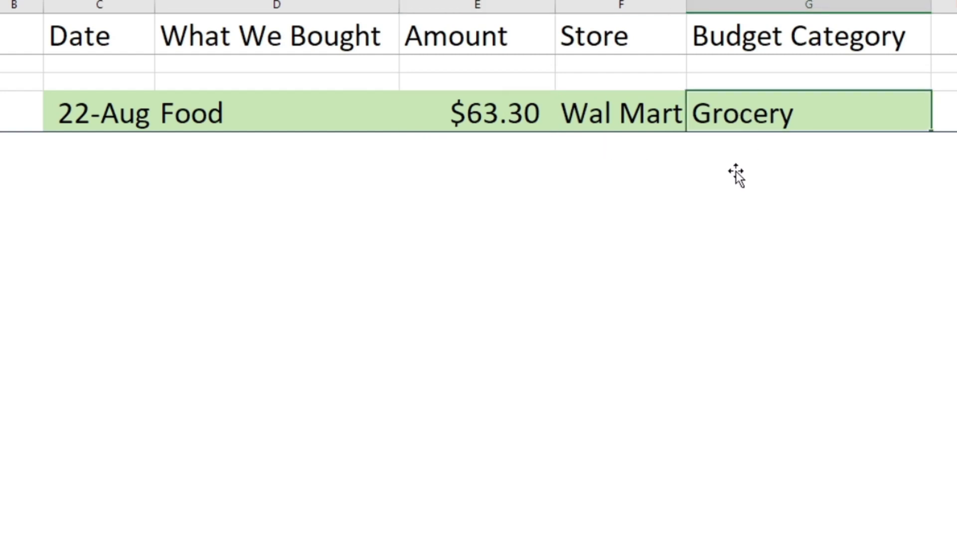
# Lower the cover shape to reveal the 22-Aug ATM and Amazon gift rows, selecting the ATM row's category and the birthday gifts item
pyautogui.moveTo(367, 184); pyautogui.dragTo(367, 222)
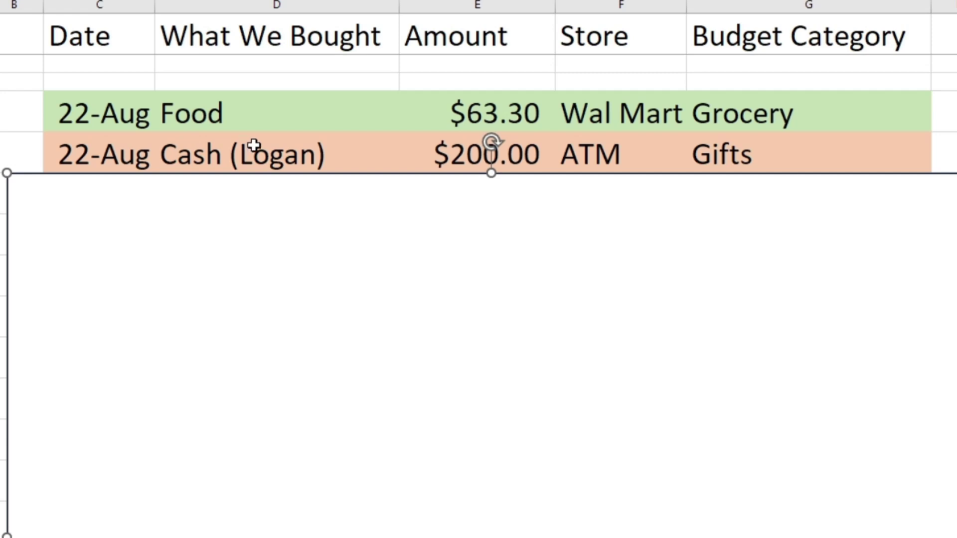
pyautogui.click(728, 162)
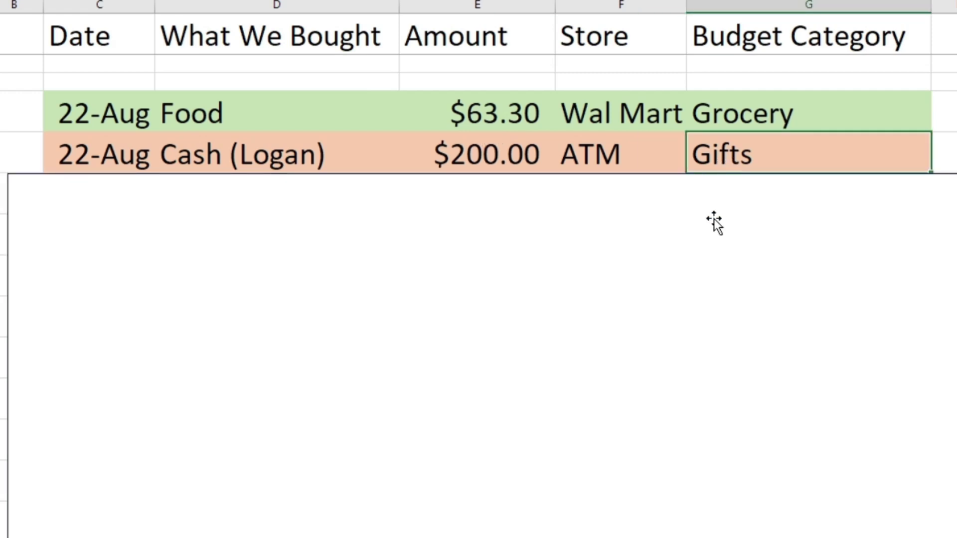
pyautogui.moveTo(635, 218); pyautogui.dragTo(641, 258)
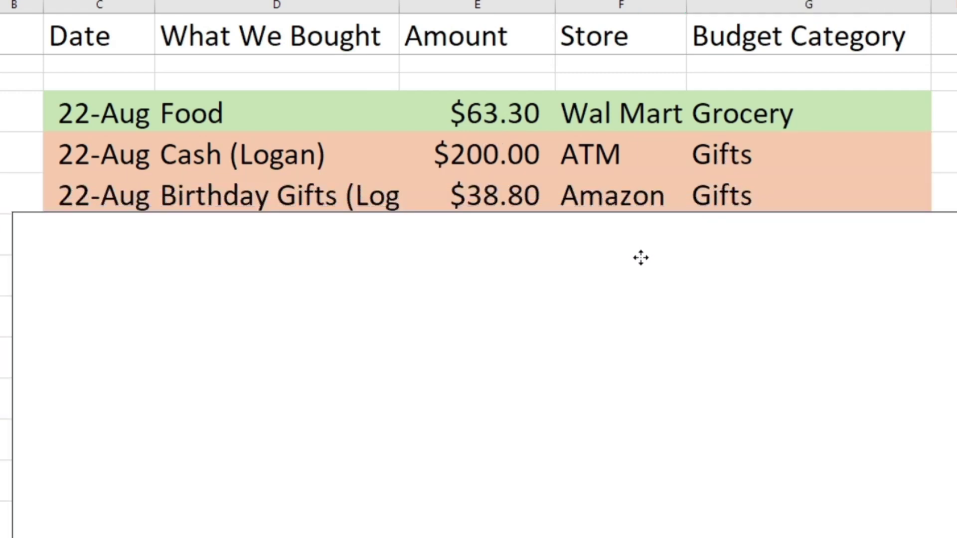
pyautogui.click(364, 196)
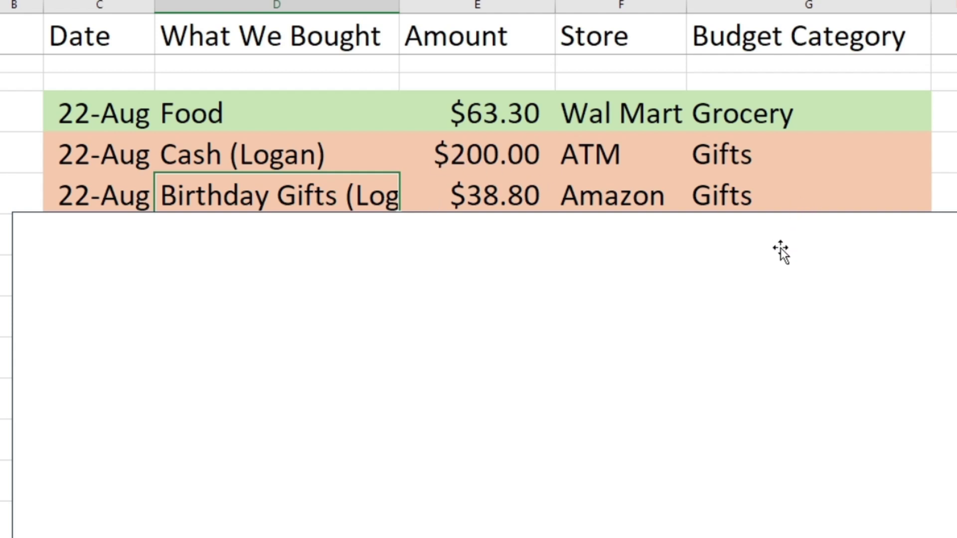
# Uncover the 22-Aug Book row and the 23-Aug Roses (Teachers) row one after the other, selecting each item cell
pyautogui.moveTo(756, 258); pyautogui.dragTo(769, 302)
pyautogui.click(324, 229)
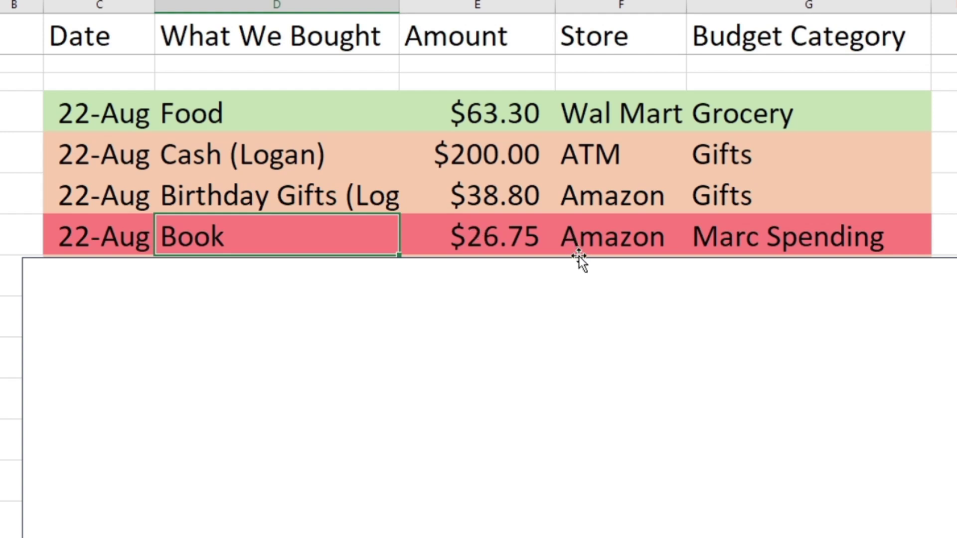
pyautogui.moveTo(749, 292); pyautogui.dragTo(758, 332)
pyautogui.click(342, 280)
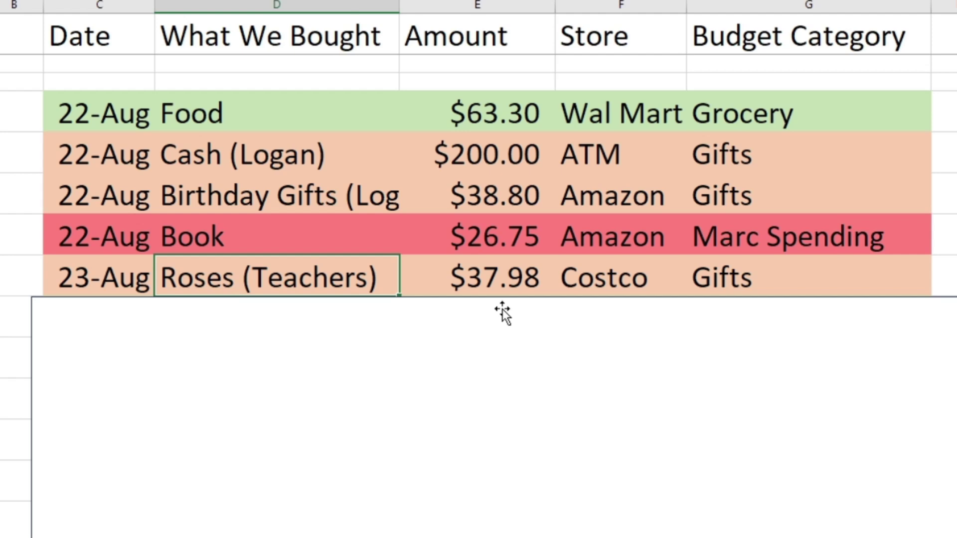
pyautogui.click(759, 296)
# Uncover the 23-Aug Snacks/Drinks row by lowering the cover shape, selecting its amount and budget category cells
pyautogui.moveTo(652, 340); pyautogui.dragTo(657, 379)
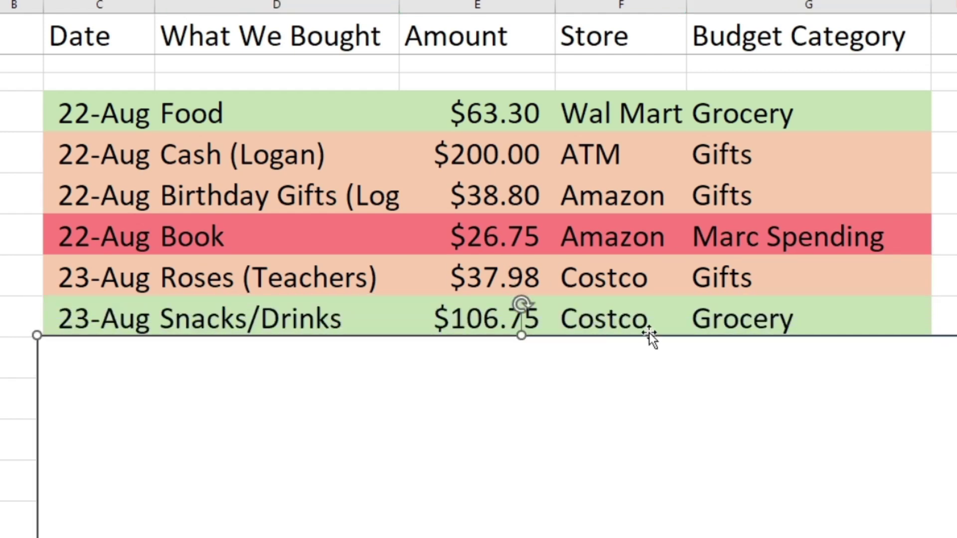
pyautogui.scroll(-1, 649, 333)
pyautogui.click(466, 237)
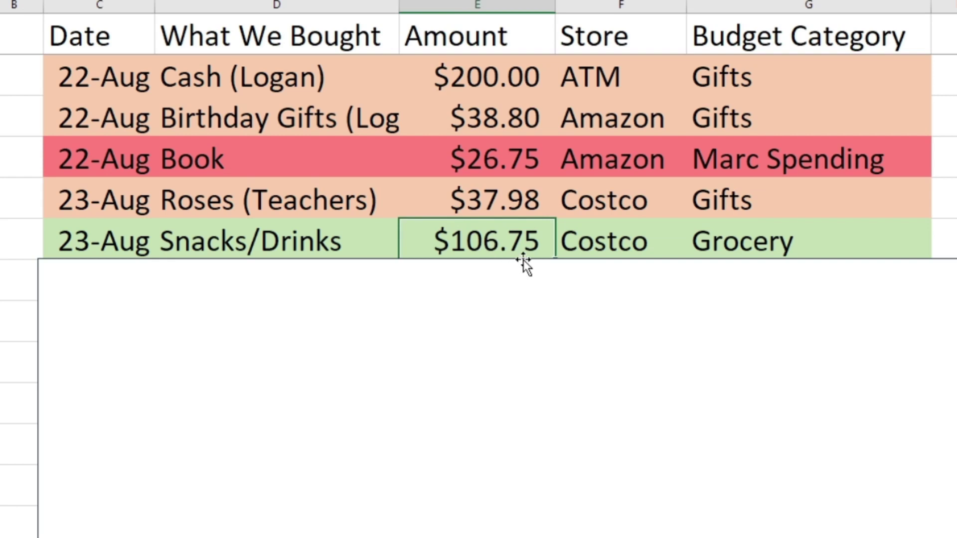
pyautogui.click(755, 243)
# Shift the cover shape down to reveal the 23-Aug Rosaries row, selecting its item and amount cells
pyautogui.moveTo(700, 310); pyautogui.dragTo(698, 346)
pyautogui.click(323, 278)
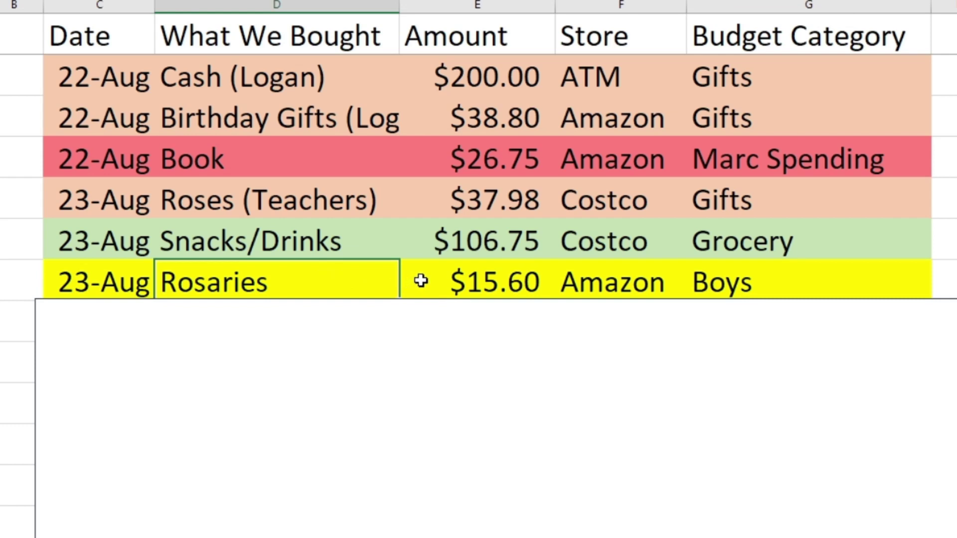
pyautogui.click(517, 287)
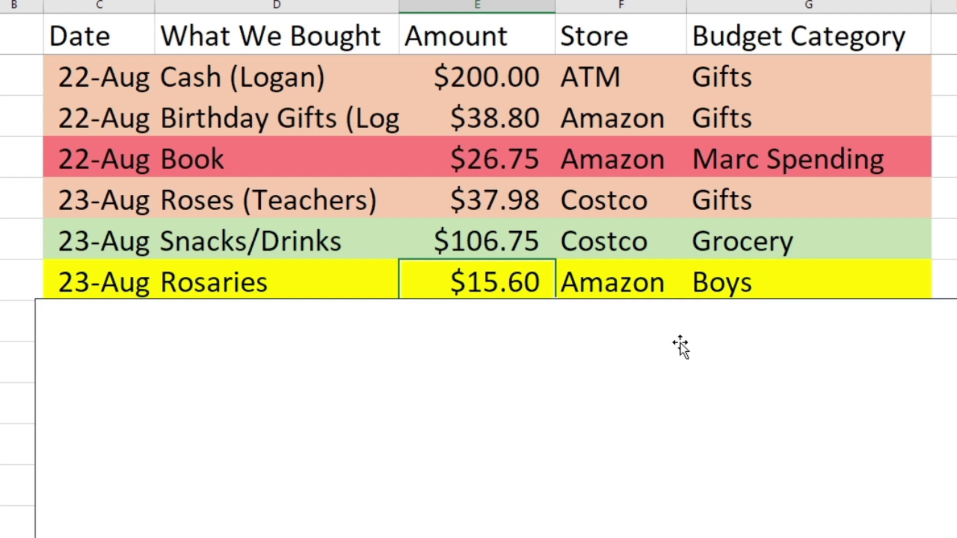
# Uncover the 23-Aug Brunch row and select its item, store, amount and budget category cells in turn
pyautogui.moveTo(641, 348); pyautogui.dragTo(641, 389)
pyautogui.click(336, 320)
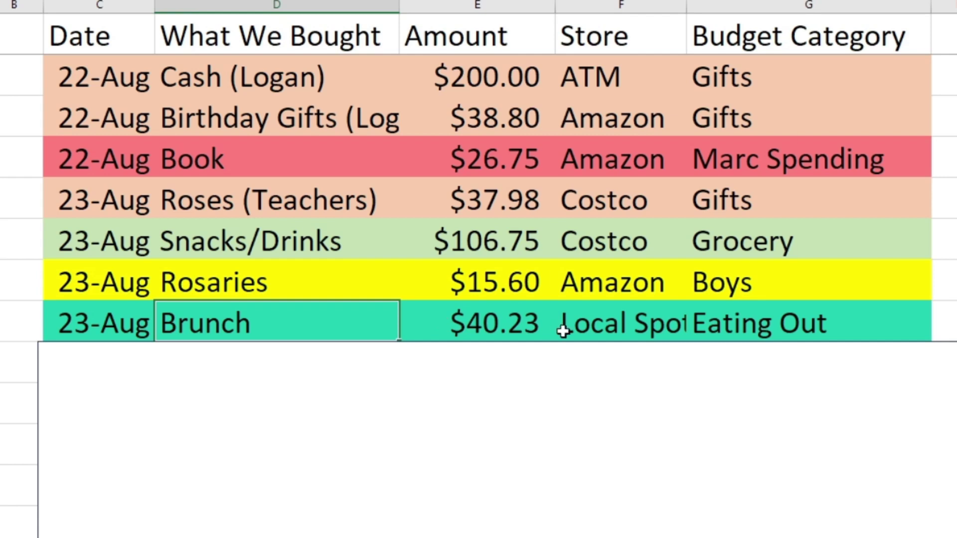
pyautogui.click(594, 329)
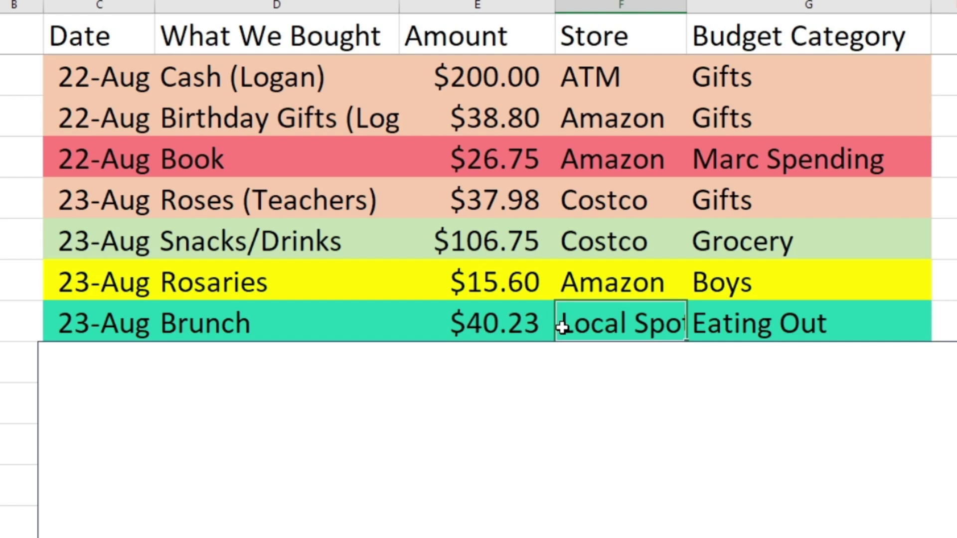
pyautogui.click(527, 331)
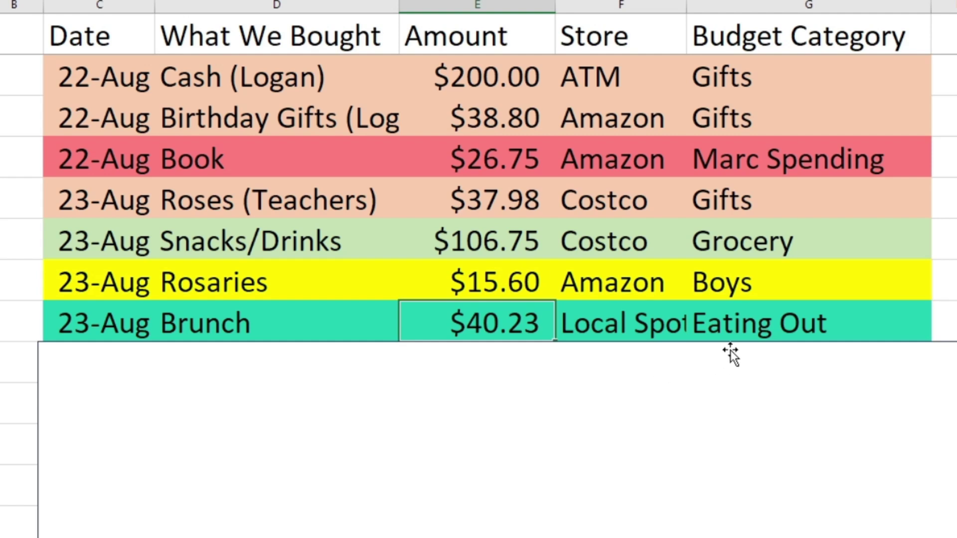
pyautogui.click(737, 325)
# Lower the cover shape to reveal the 24-Aug Birthday Lunch row, selecting its item, amount and budget category cells
pyautogui.click(716, 379)
pyautogui.moveTo(716, 379); pyautogui.dragTo(720, 419)
pyautogui.click(357, 359)
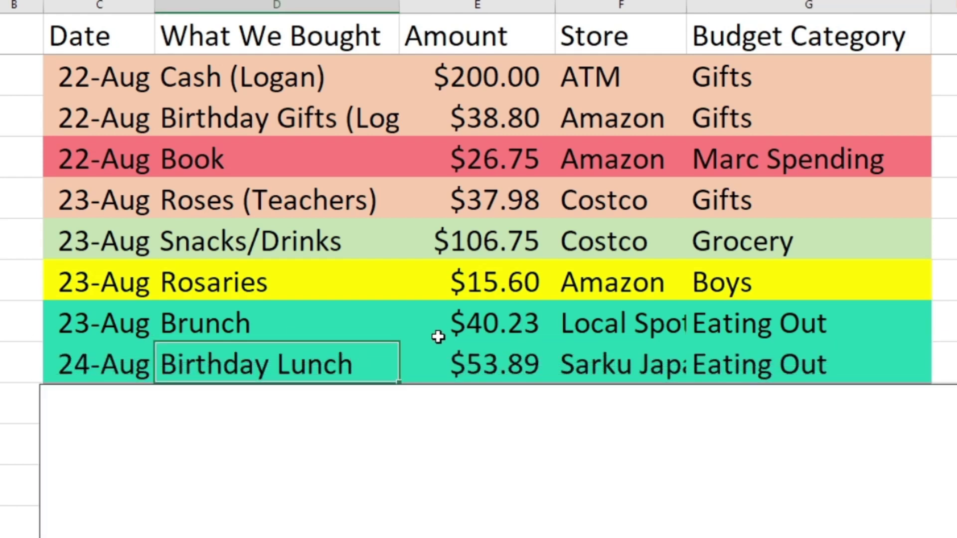
pyautogui.scroll(-2, 439, 337)
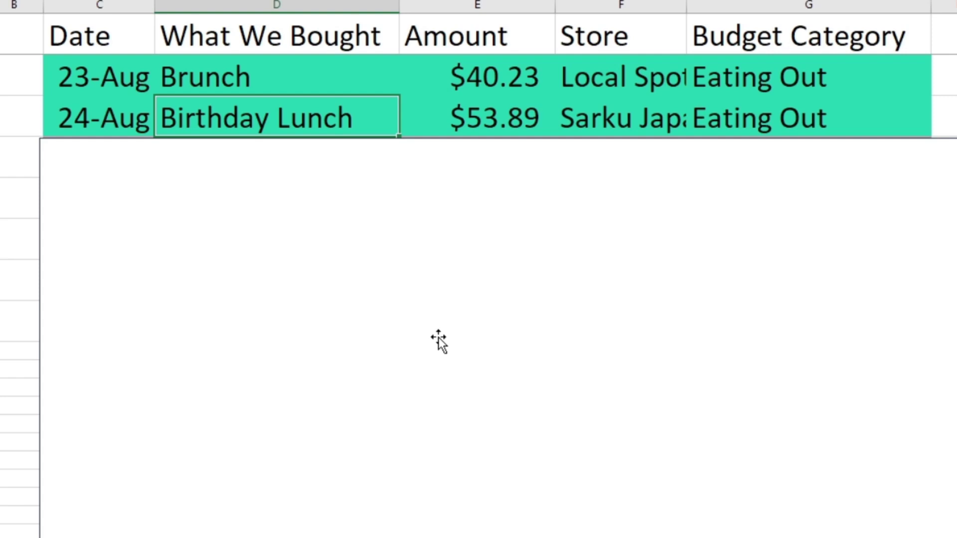
pyautogui.click(509, 120)
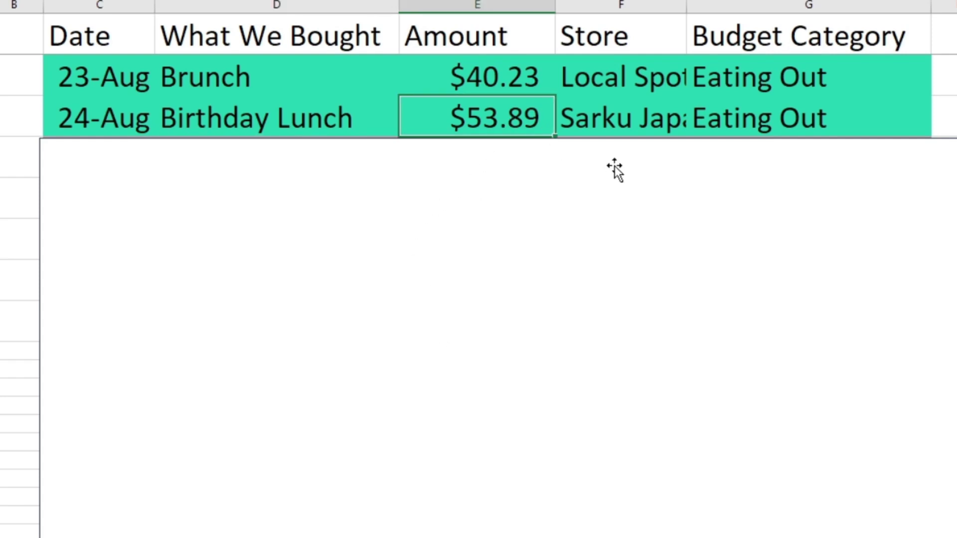
pyautogui.click(812, 118)
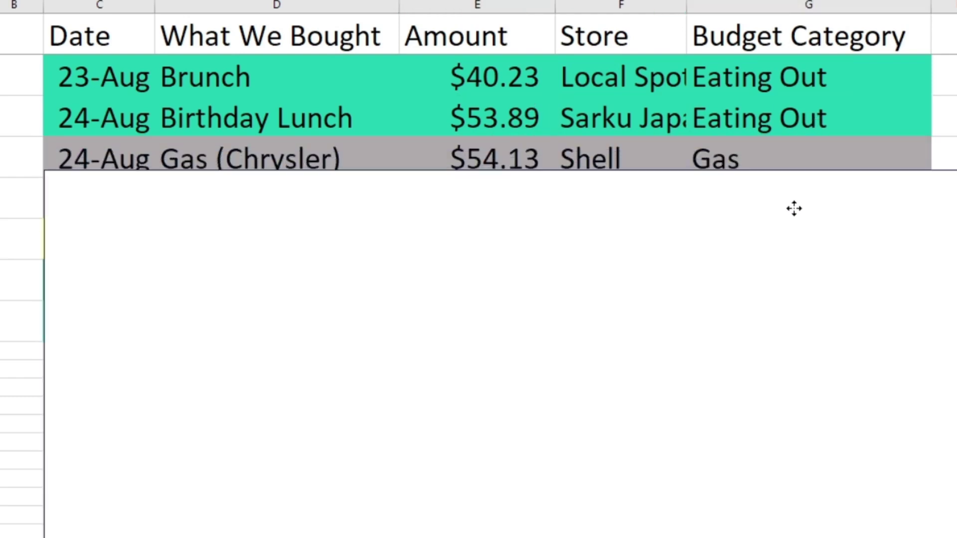
# Uncover the Gas (Chrysler) and Gas (Kia) rows, selecting both item cells and the Kia row's amount
pyautogui.click(383, 165)
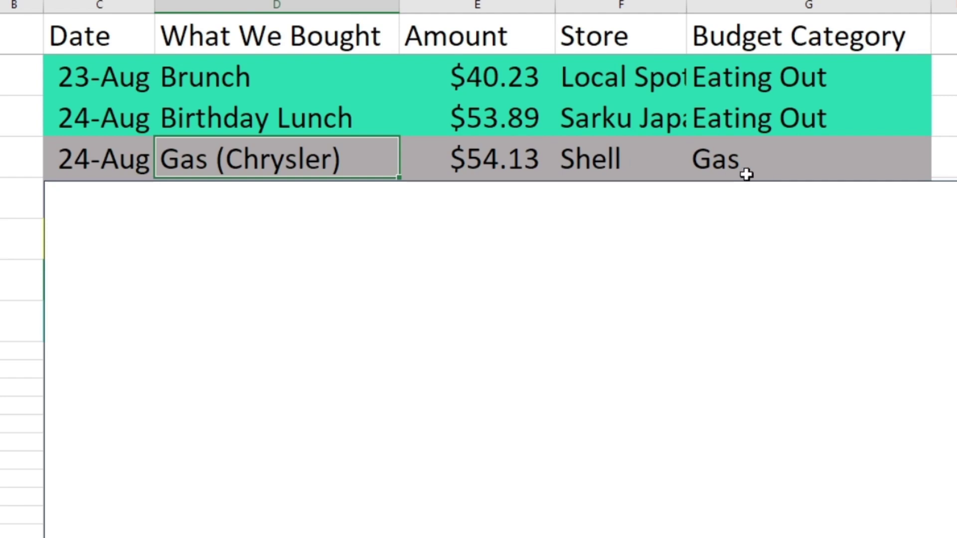
pyautogui.moveTo(729, 202); pyautogui.dragTo(729, 241)
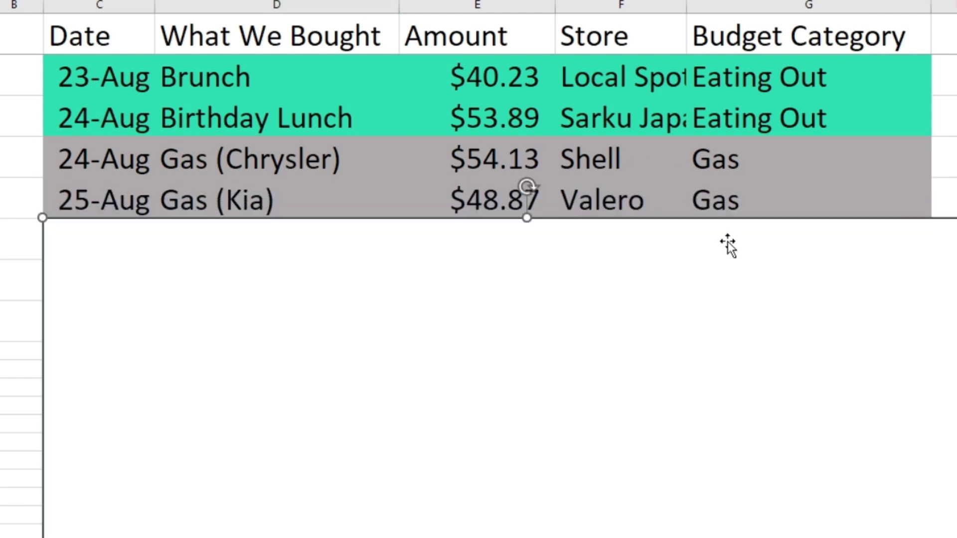
pyautogui.click(310, 199)
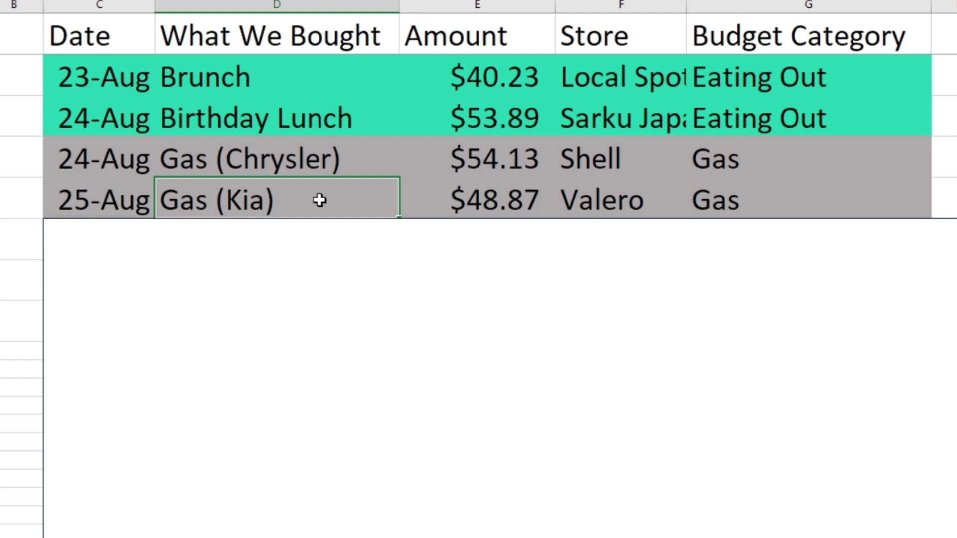
pyautogui.click(547, 213)
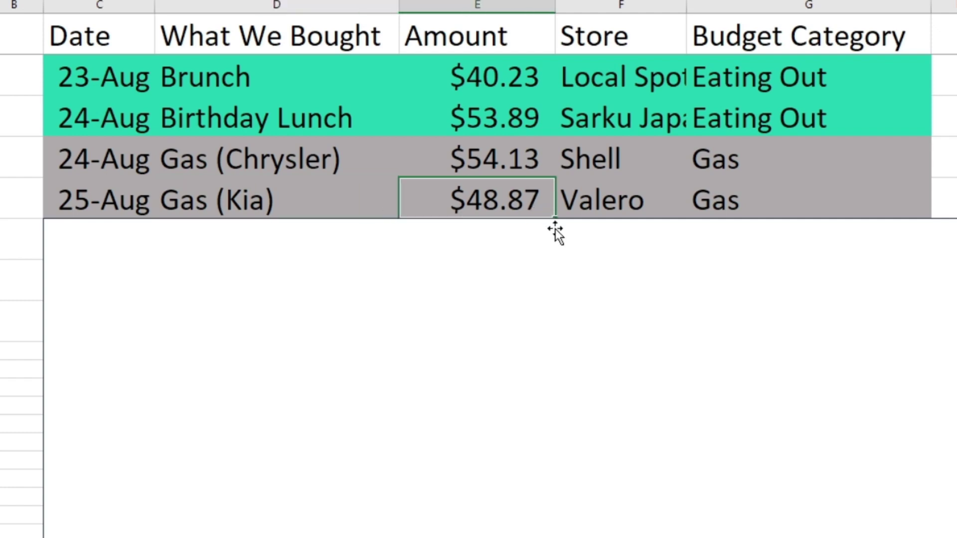
# Move the cover shape below the 26-Aug Chore Money row, selecting its item and budget category cells
pyautogui.moveTo(626, 268); pyautogui.dragTo(624, 307)
pyautogui.click(394, 232)
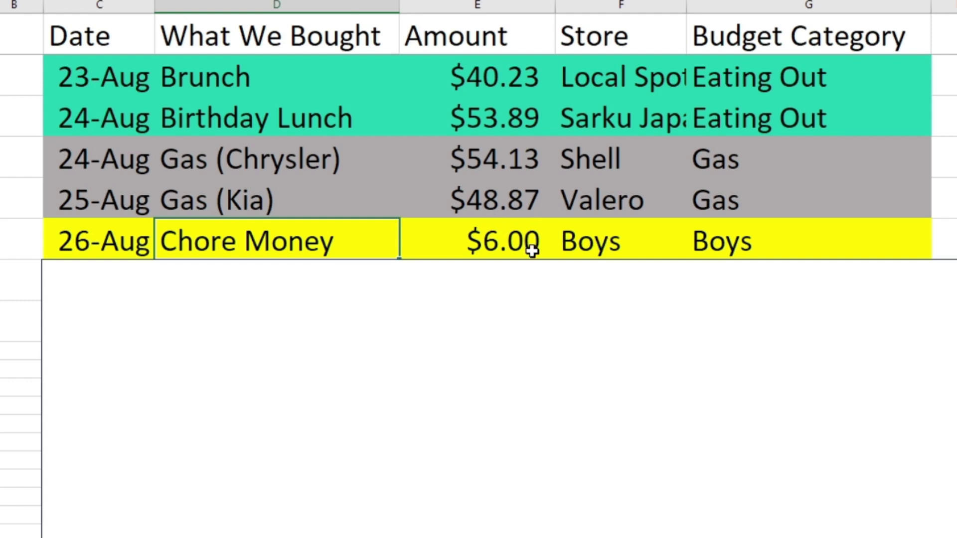
pyautogui.click(768, 251)
# Uncover the 27-Aug NO SPEND and 28-Aug Dinner rows, selecting both item cells and the Dinner row's budget category
pyautogui.moveTo(689, 295); pyautogui.dragTo(690, 331)
pyautogui.click(292, 284)
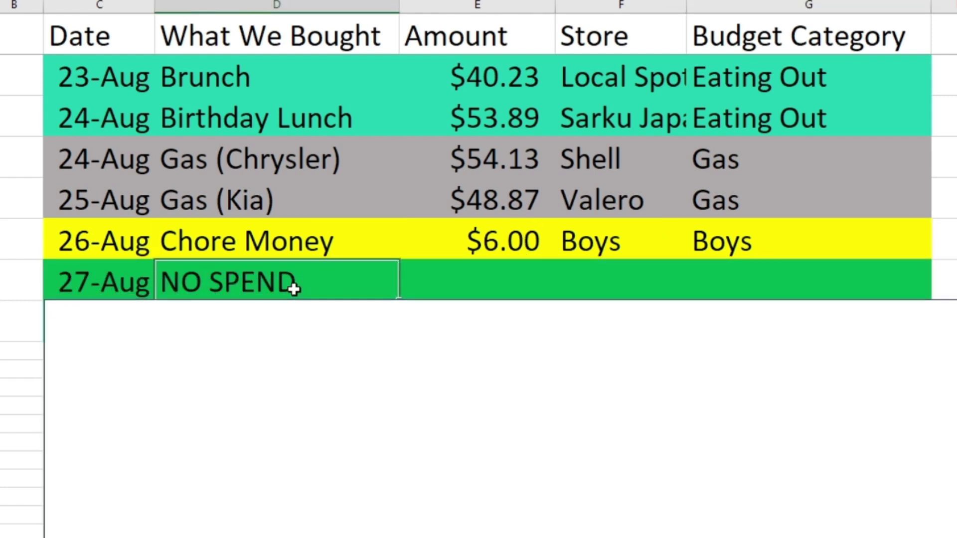
pyautogui.scroll(-1, 570, 312)
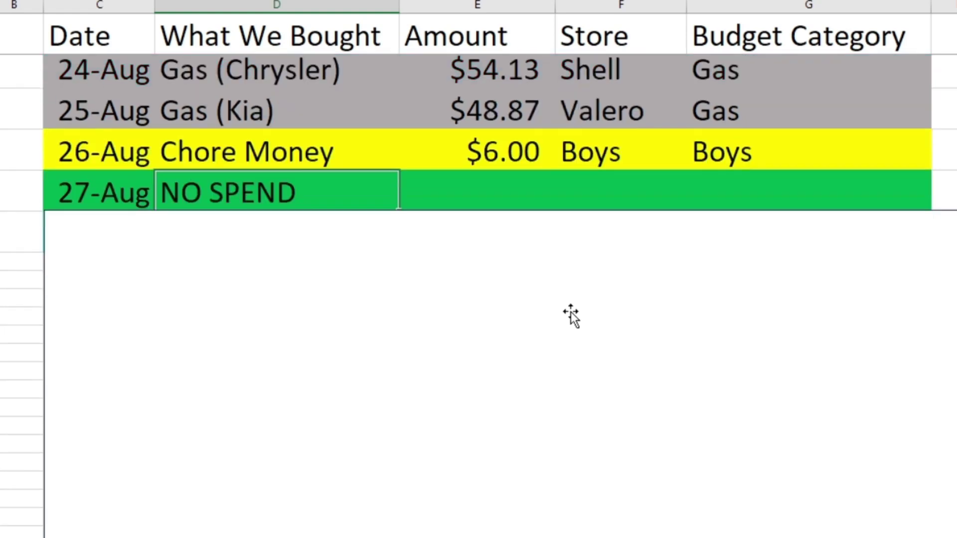
pyautogui.moveTo(481, 288); pyautogui.dragTo(482, 330)
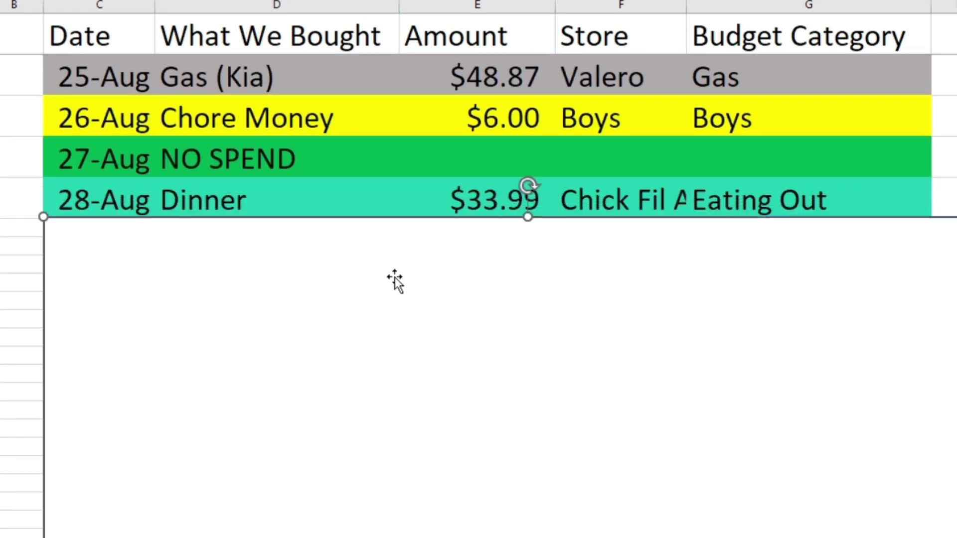
pyautogui.click(319, 199)
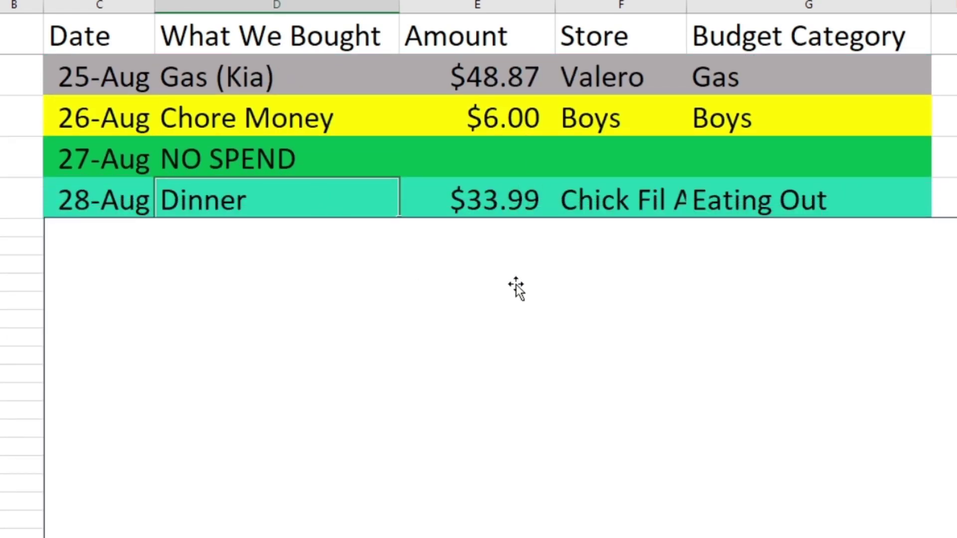
pyautogui.click(742, 202)
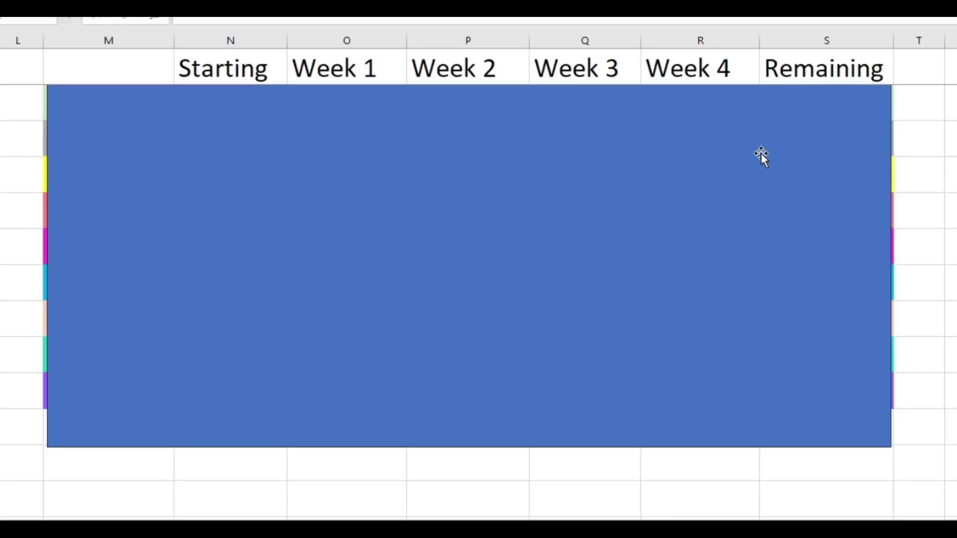
# Move the blue rectangle down the weekly budget table to uncover the Grocery and Gas rows, selecting each row's Week 4 amount
pyautogui.click(735, 178)
pyautogui.moveTo(735, 178); pyautogui.dragTo(735, 208)
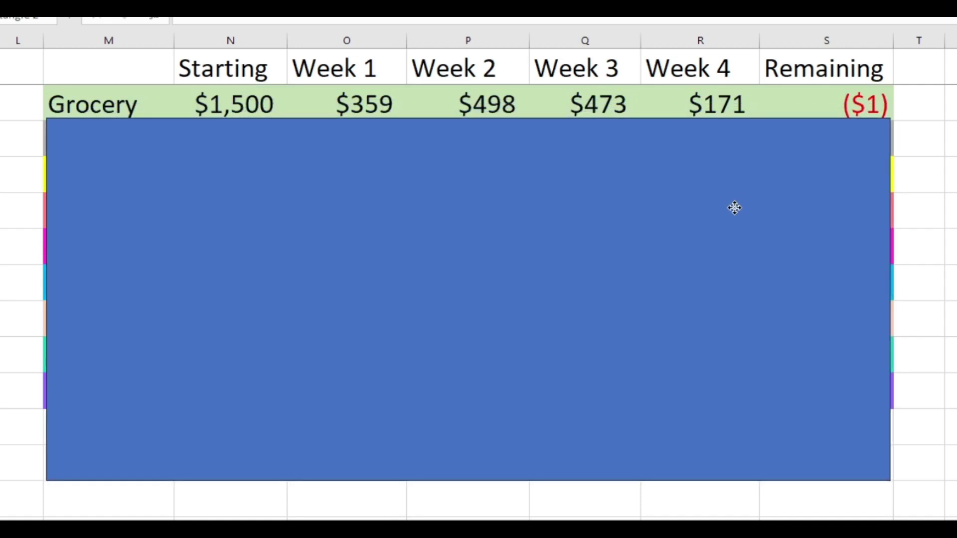
pyautogui.press('Escape')
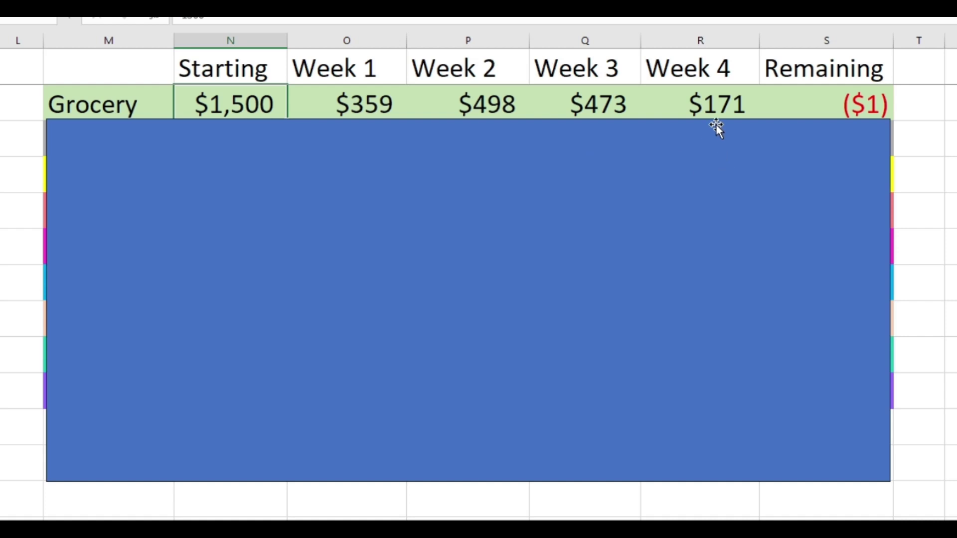
pyautogui.click(723, 102)
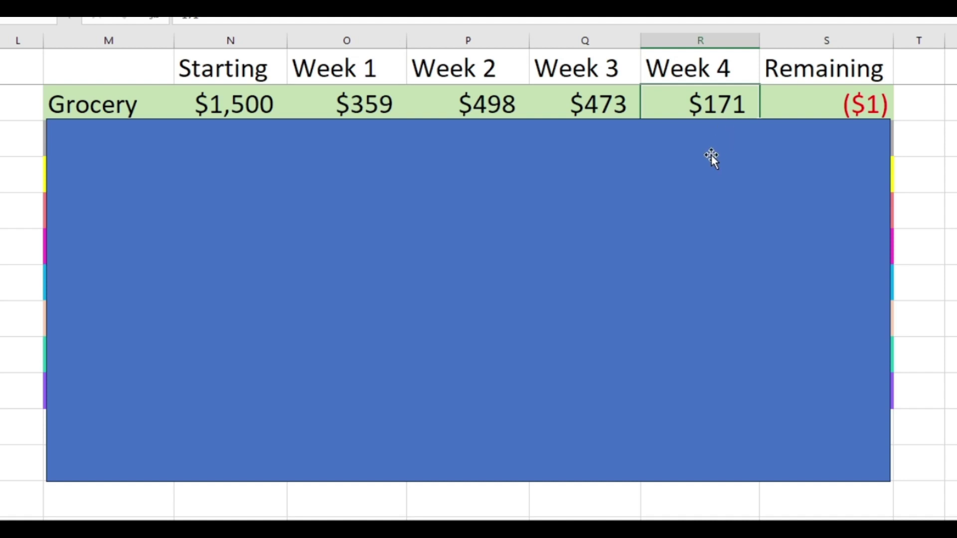
pyautogui.moveTo(712, 157); pyautogui.dragTo(712, 194)
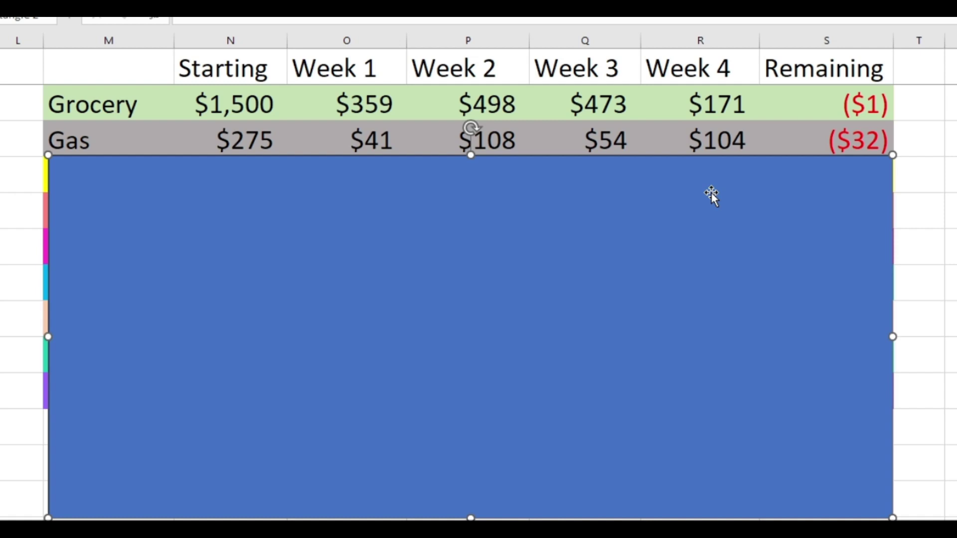
pyautogui.click(712, 144)
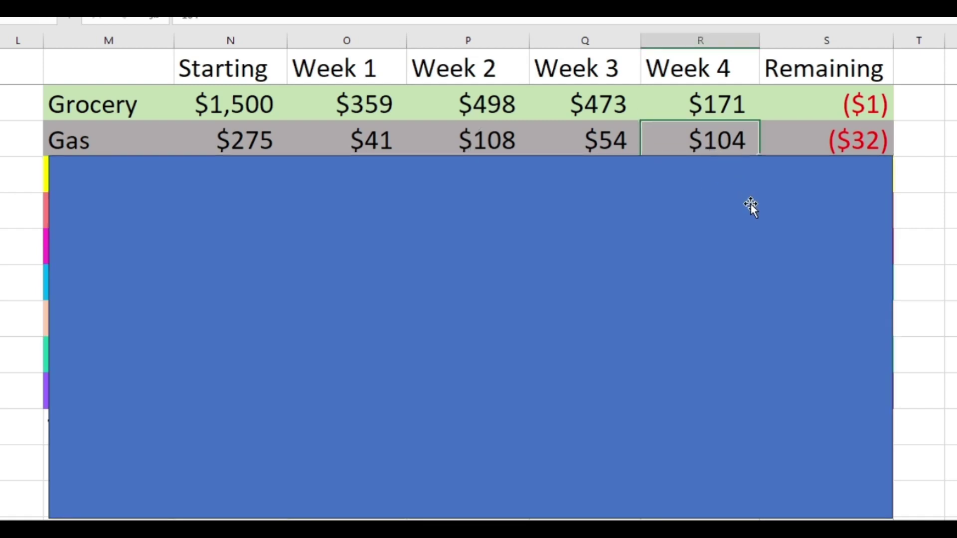
# Select the Gas row's Remaining amount, then uncover the Boys row and select its Starting, Week 4 and Remaining amounts
pyautogui.click(874, 145)
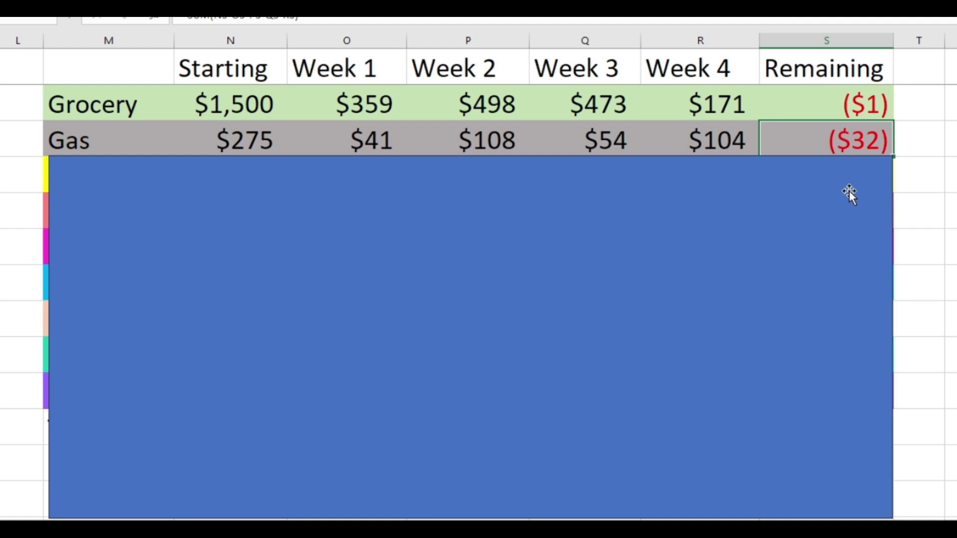
pyautogui.moveTo(834, 205); pyautogui.dragTo(835, 240)
pyautogui.click(246, 176)
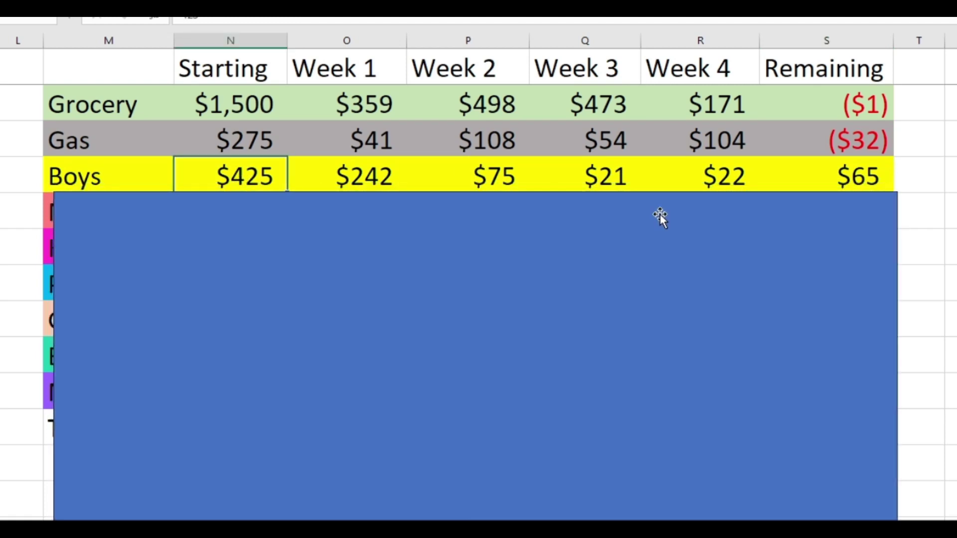
pyautogui.click(723, 176)
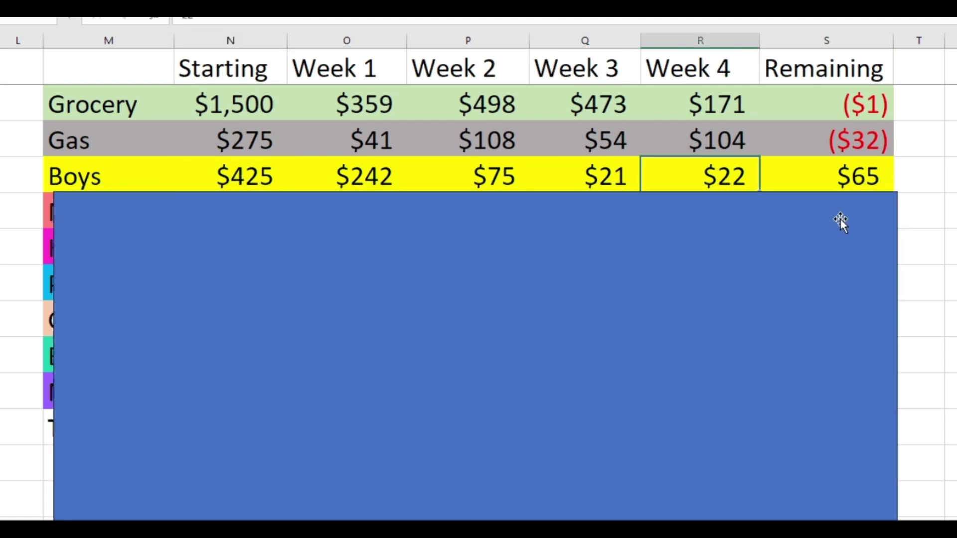
pyautogui.click(869, 183)
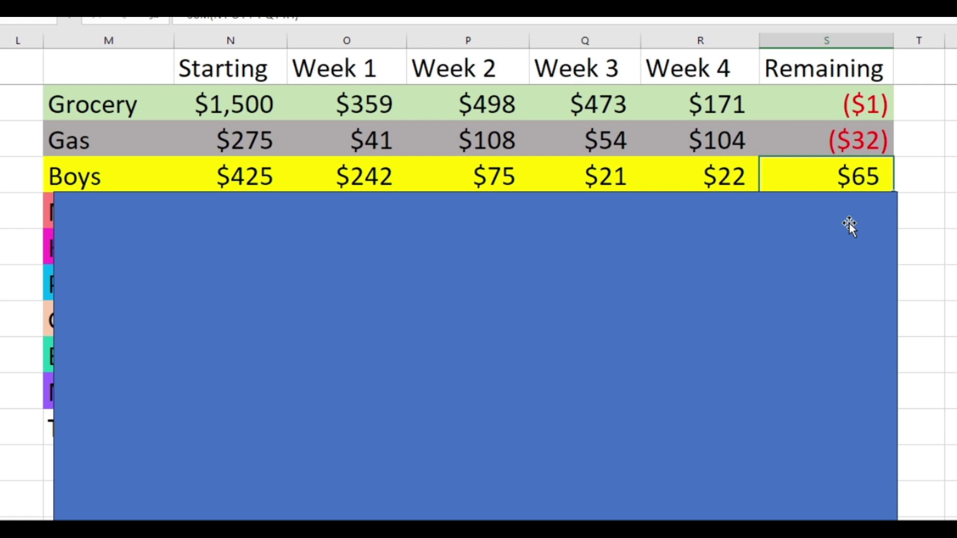
# Lower the blue rectangle to uncover the red row below Boys, selecting its Starting, Week 4 and Remaining amounts
pyautogui.moveTo(848, 223); pyautogui.dragTo(831, 274)
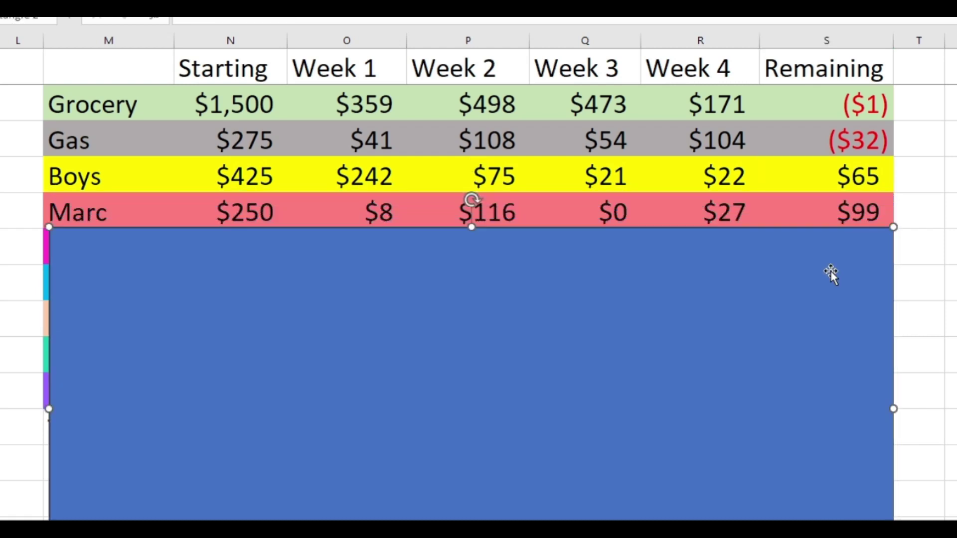
pyautogui.click(256, 212)
pyautogui.click(748, 218)
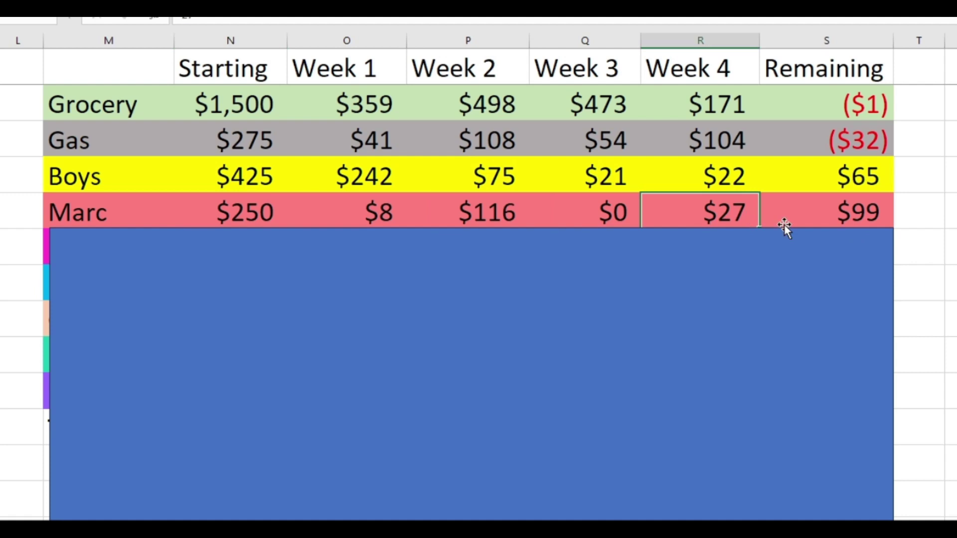
pyautogui.click(860, 212)
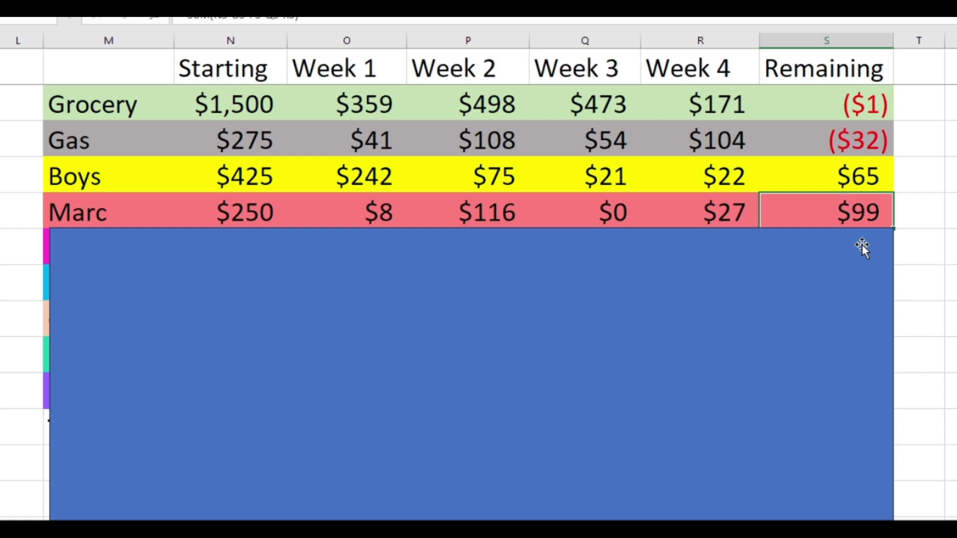
# Uncover the magenta row of the budget table, selecting its Starting, Week 4, Week 1 and Remaining amounts
pyautogui.moveTo(757, 249); pyautogui.dragTo(750, 287)
pyautogui.click(250, 249)
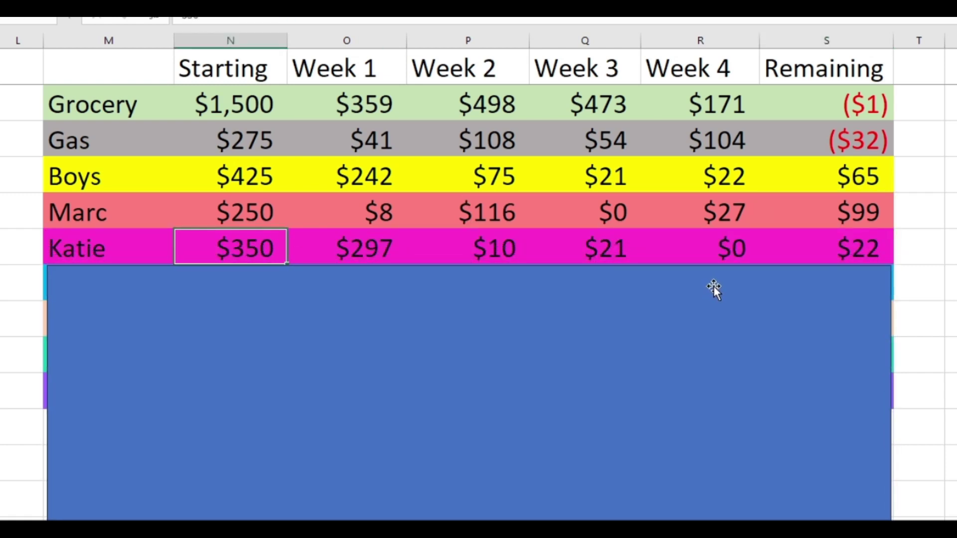
pyautogui.click(726, 255)
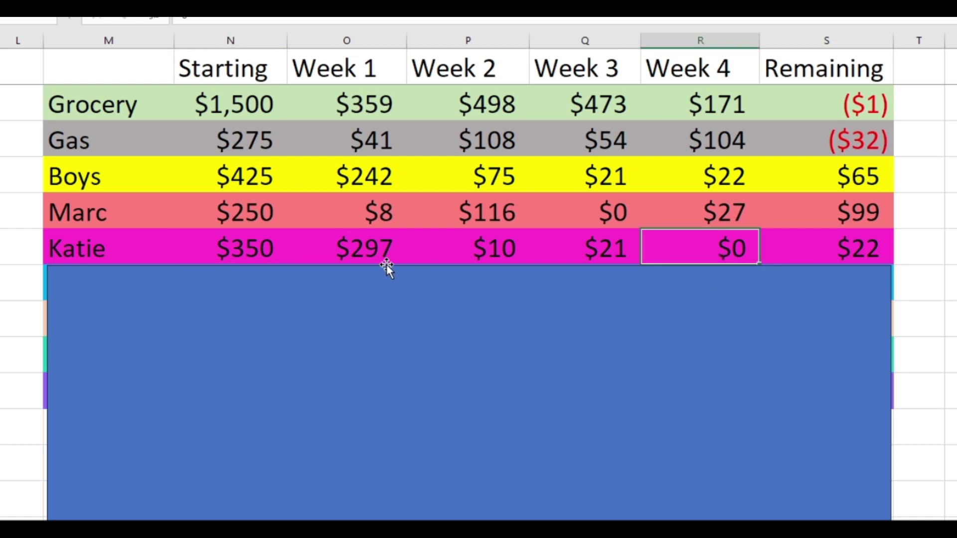
pyautogui.click(379, 250)
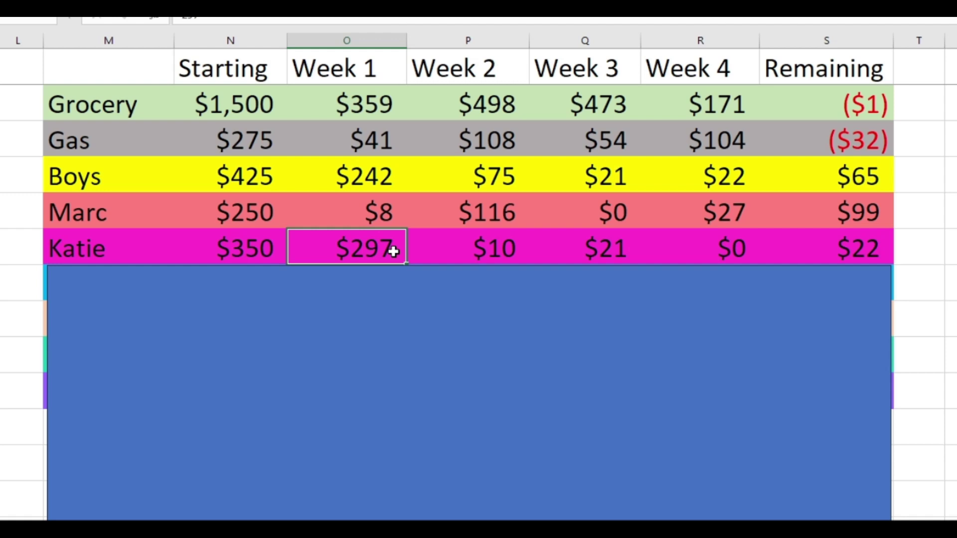
pyautogui.click(870, 249)
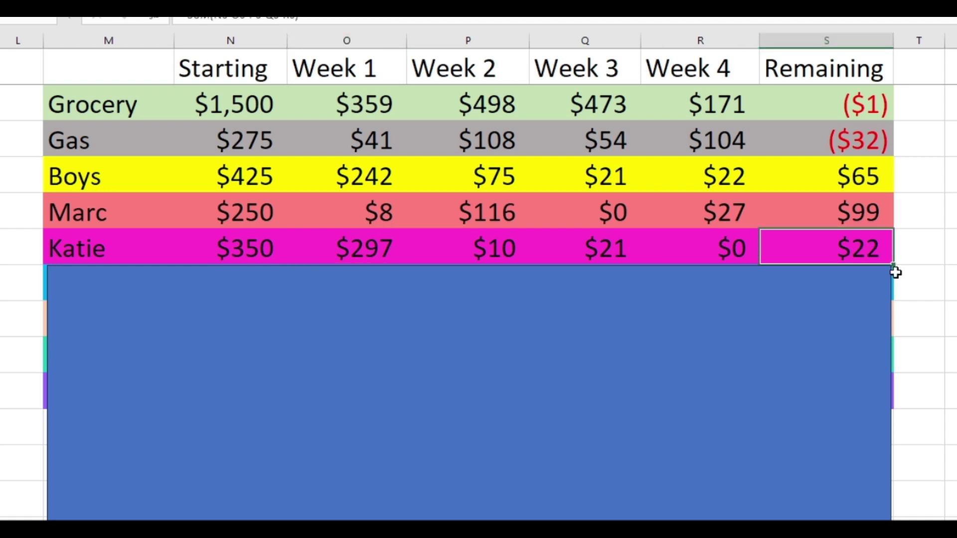
# Lower the blue rectangle to uncover the Pets row, selecting its Starting, Week 4 and Remaining amounts
pyautogui.moveTo(838, 296); pyautogui.dragTo(835, 326)
pyautogui.click(270, 286)
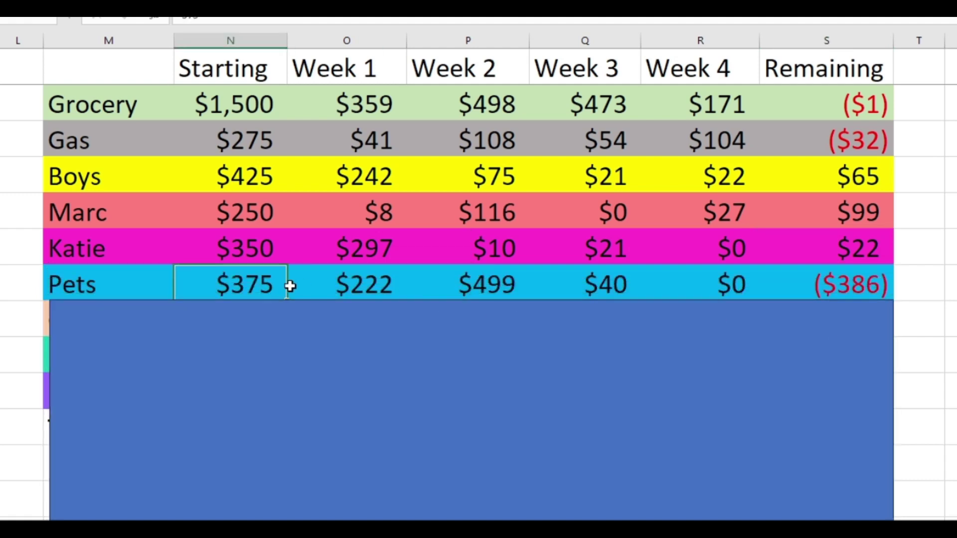
pyautogui.click(726, 282)
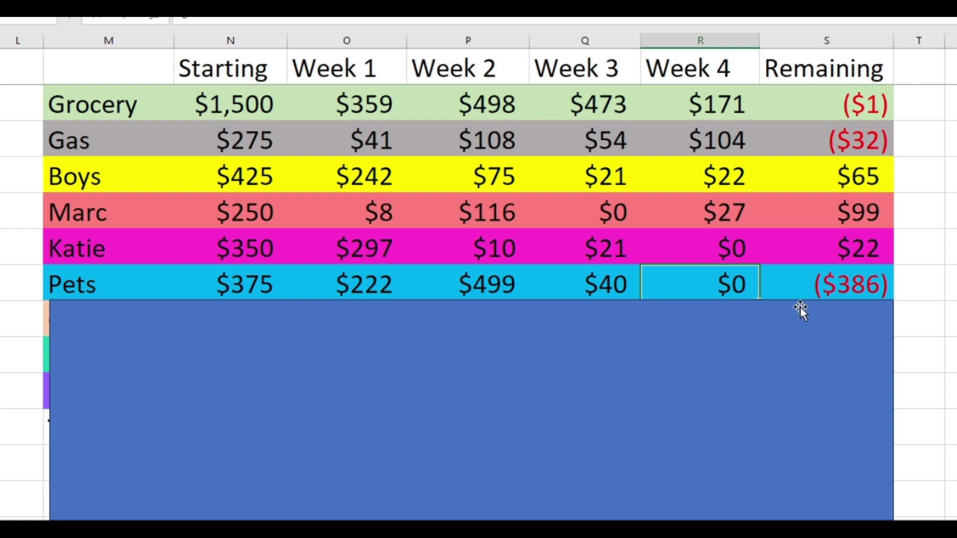
pyautogui.click(859, 287)
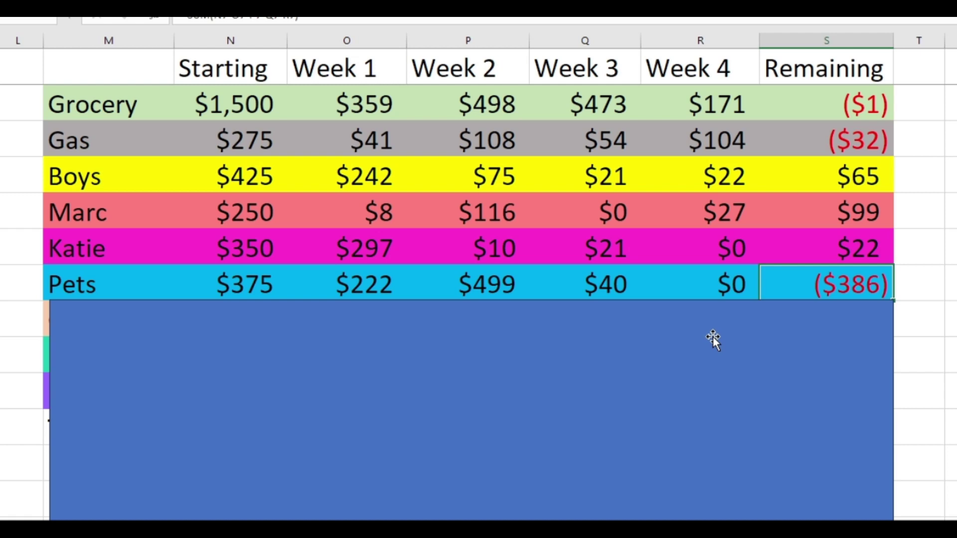
# Lower the blue rectangle to uncover the Gifts row, selecting its Starting, Week 4 and Remaining amounts
pyautogui.moveTo(645, 361); pyautogui.dragTo(647, 396)
pyautogui.click(262, 318)
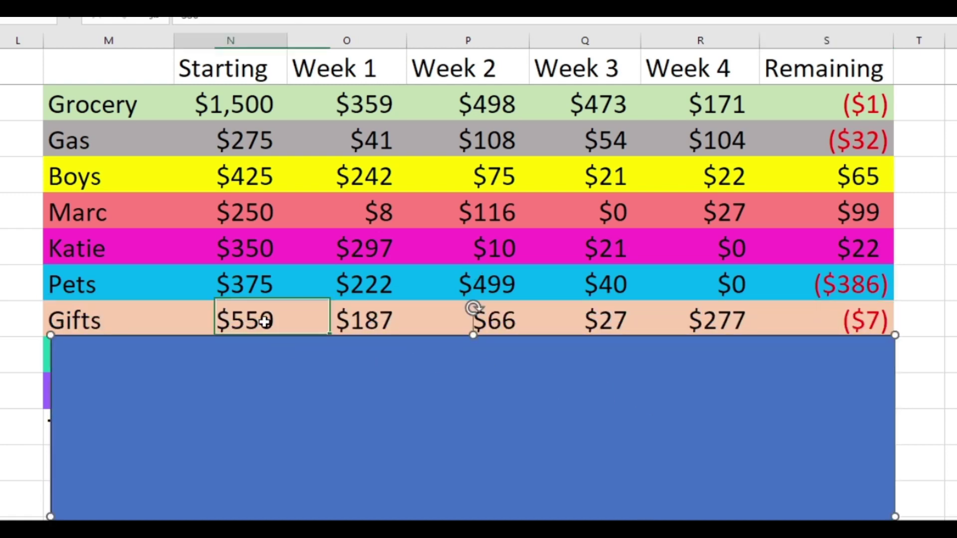
pyautogui.click(743, 324)
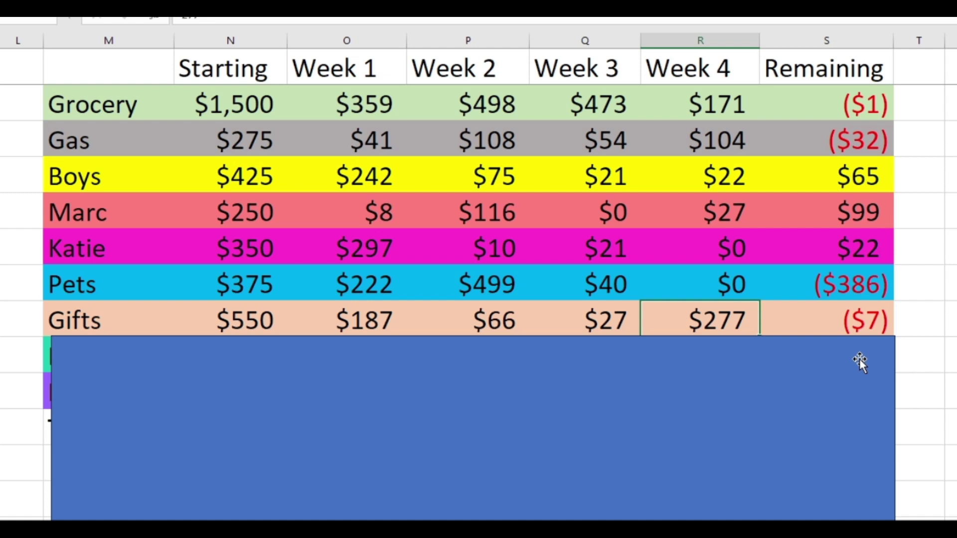
pyautogui.click(887, 332)
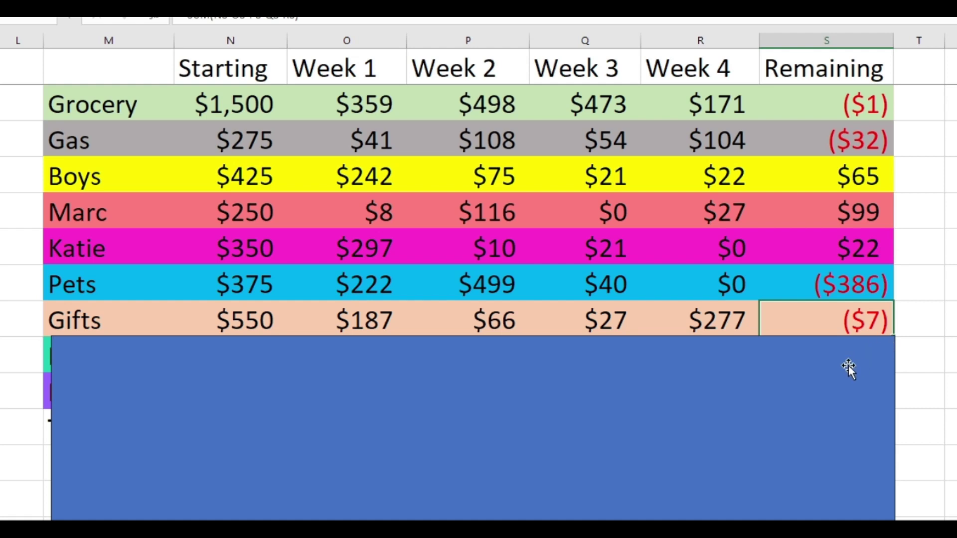
# Uncover the Eating Out row, selecting its Starting and Week 4 amounts, the Week 1 and 2 range, Week 3 and Remaining
pyautogui.moveTo(723, 386); pyautogui.dragTo(727, 419)
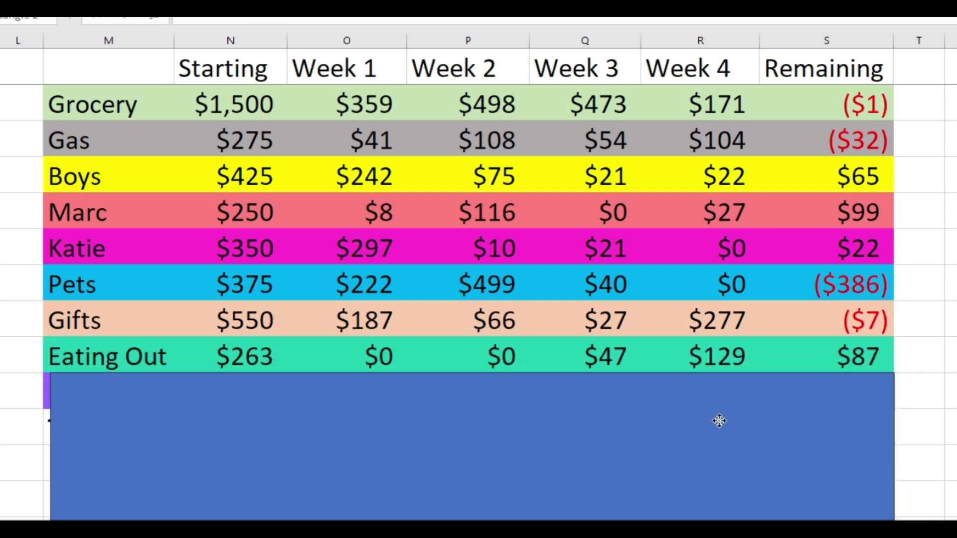
pyautogui.click(272, 363)
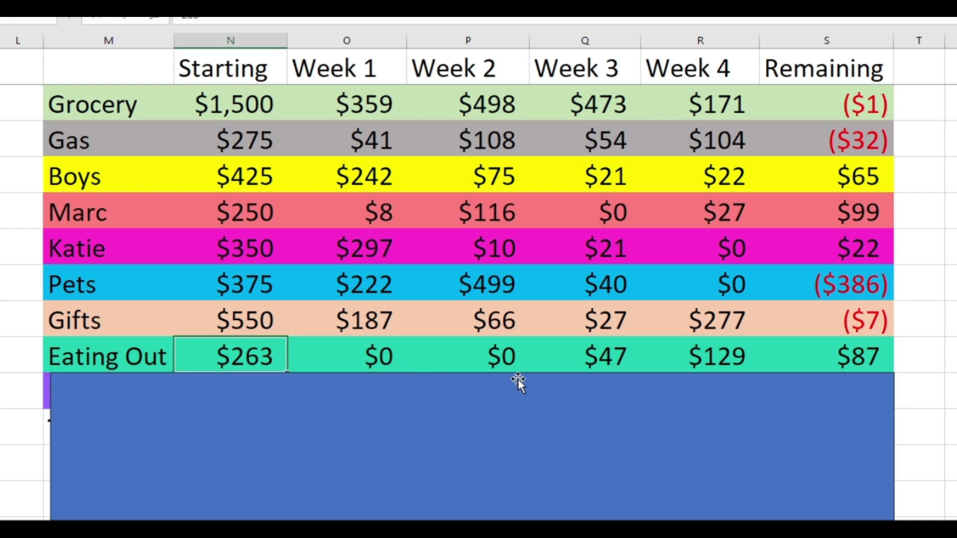
pyautogui.click(719, 365)
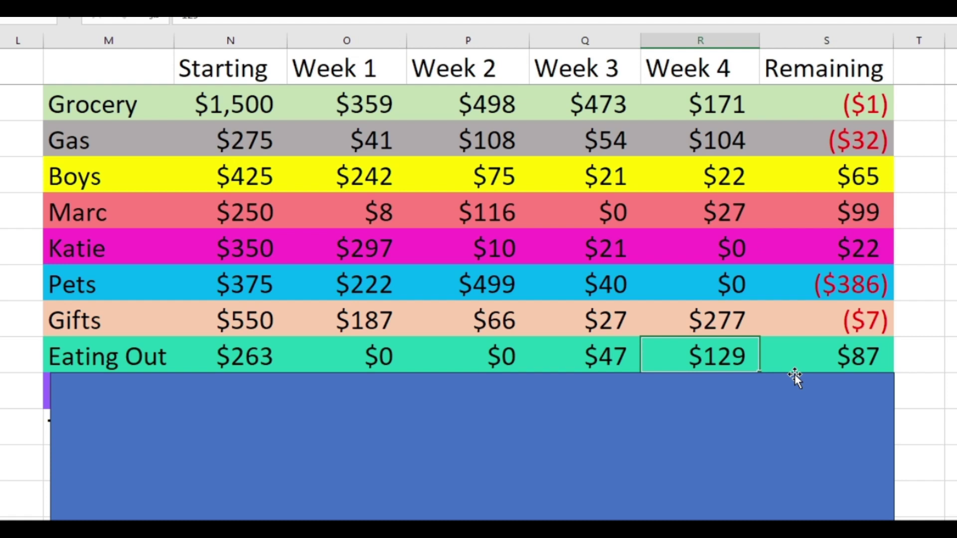
pyautogui.moveTo(368, 362); pyautogui.dragTo(482, 363)
pyautogui.click(637, 354)
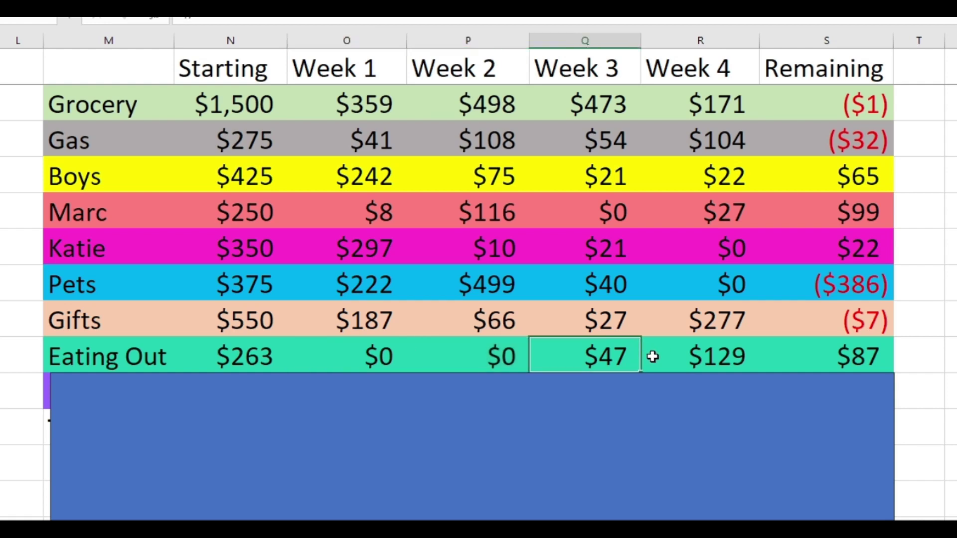
pyautogui.click(846, 356)
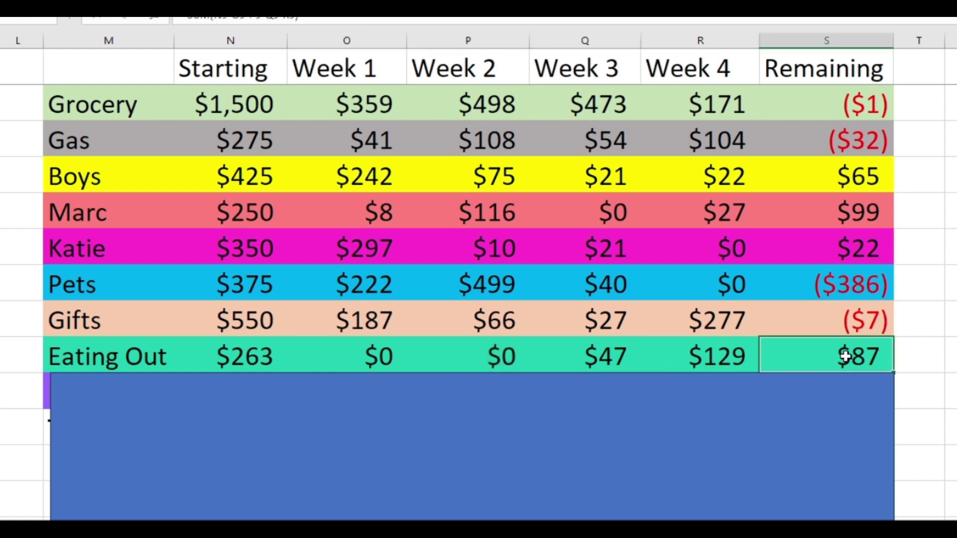
# Move the blue rectangle below the Misc row, selecting that row's Week 4 and Remaining amounts
pyautogui.scroll(-1, 845, 355)
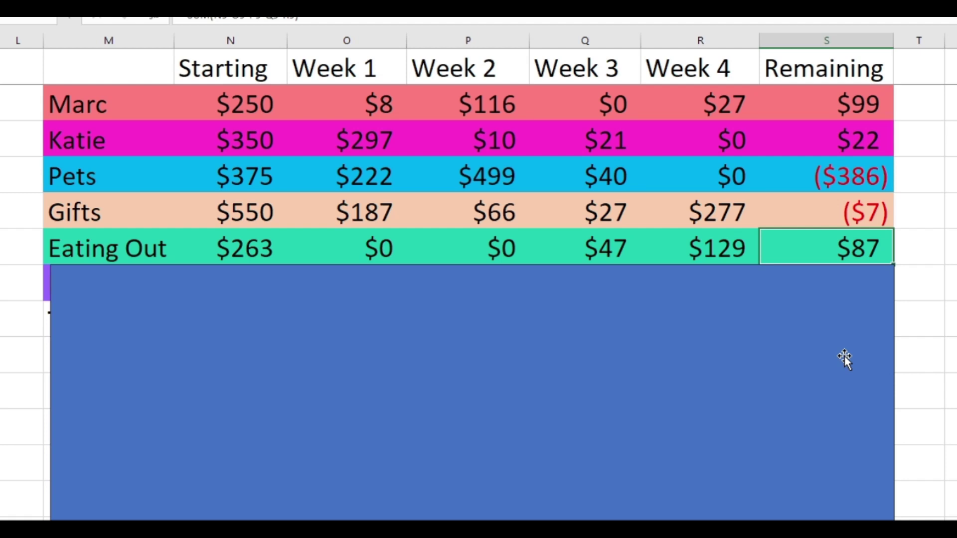
pyautogui.moveTo(761, 352); pyautogui.dragTo(764, 388)
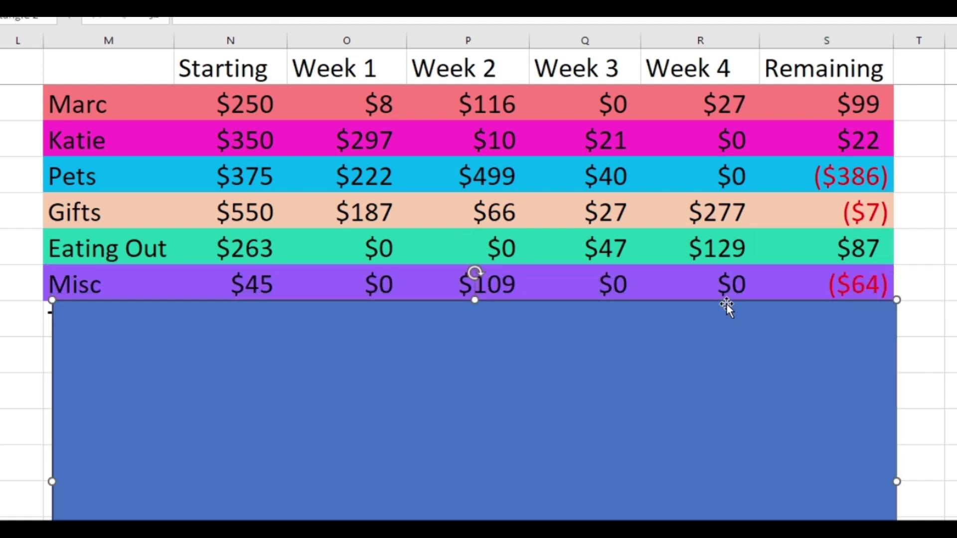
pyautogui.click(727, 292)
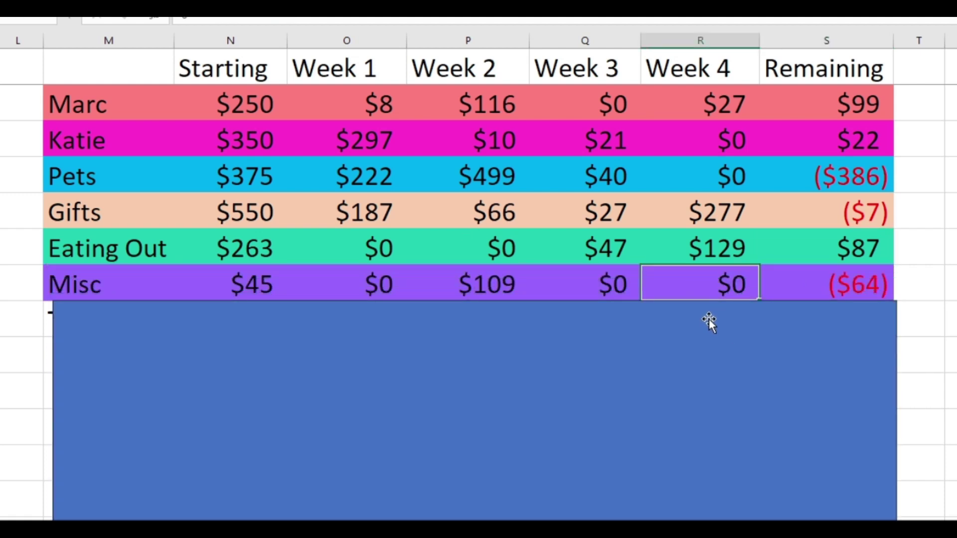
pyautogui.click(857, 289)
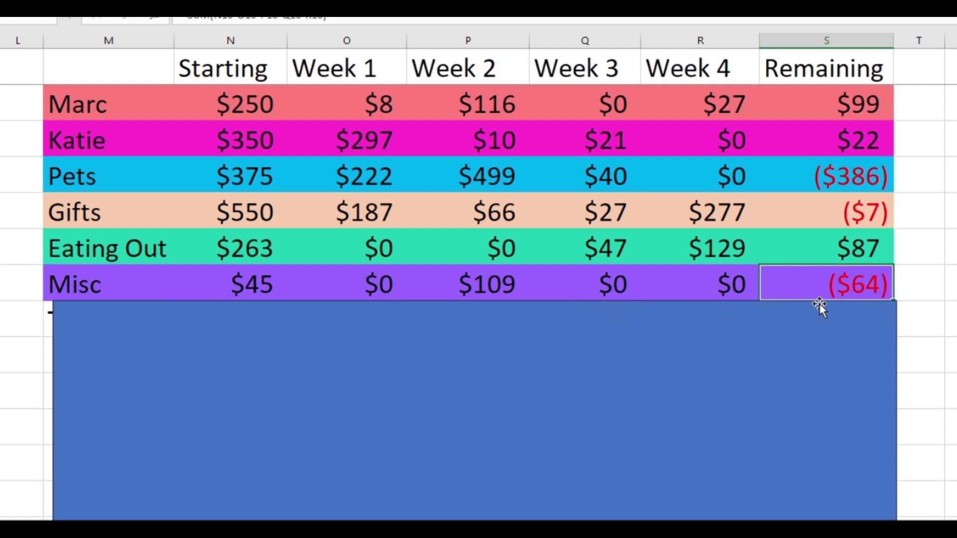
# Move the blue rectangle below the Total row, selecting the totals for Week 4, Week 3 and Remaining
pyautogui.scroll(1, 820, 304)
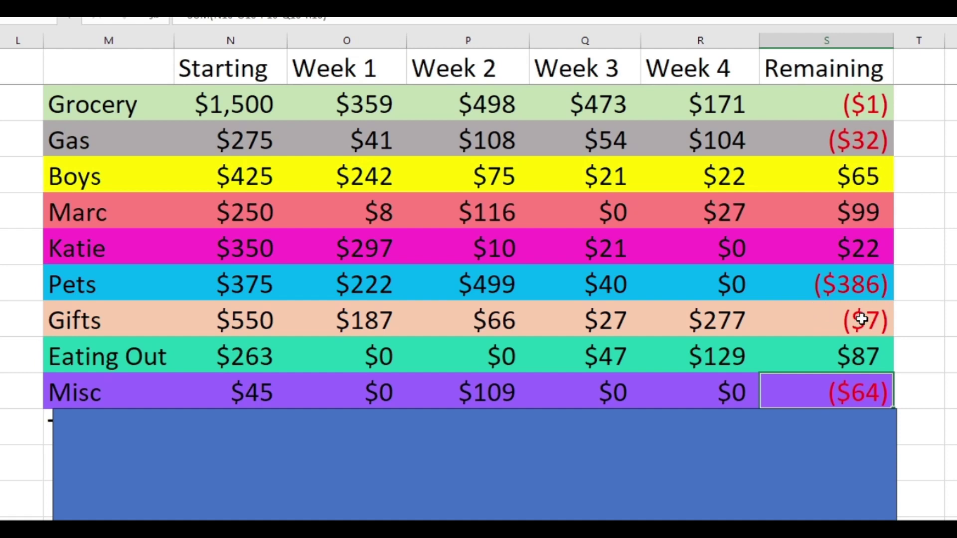
pyautogui.moveTo(702, 458); pyautogui.dragTo(703, 496)
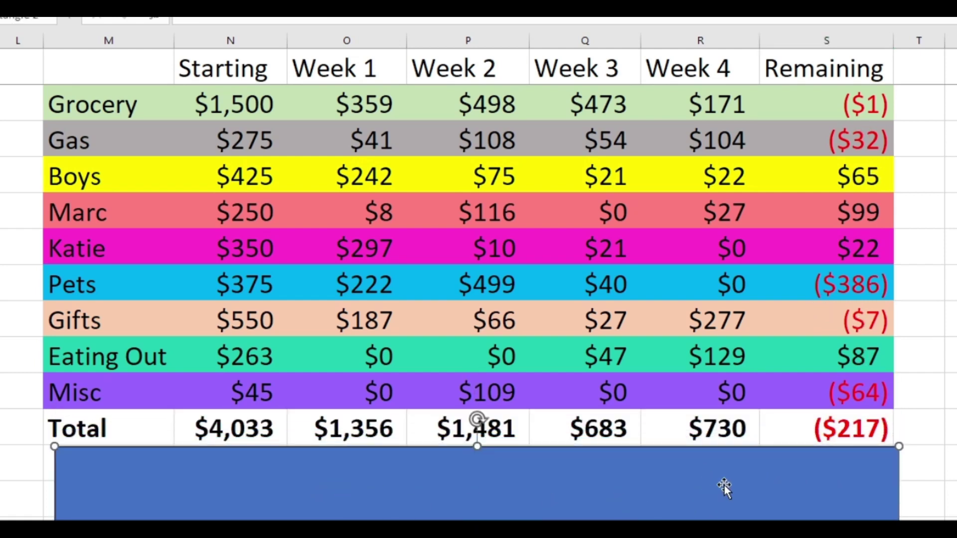
pyautogui.click(723, 427)
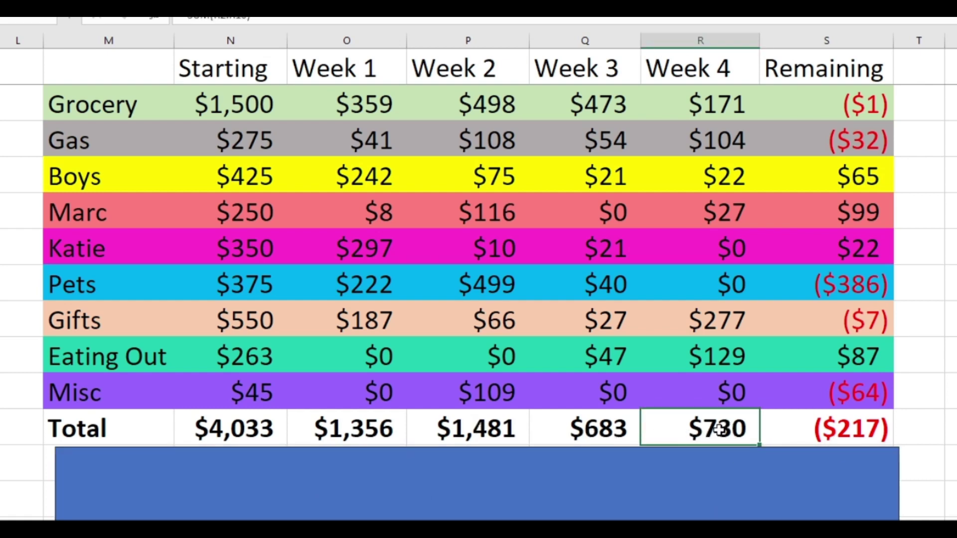
pyautogui.click(618, 429)
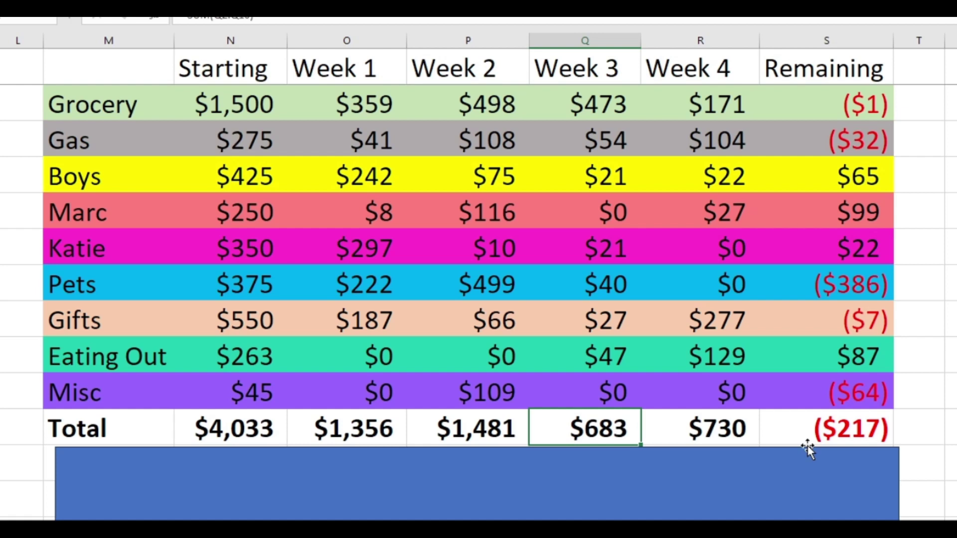
pyautogui.click(840, 435)
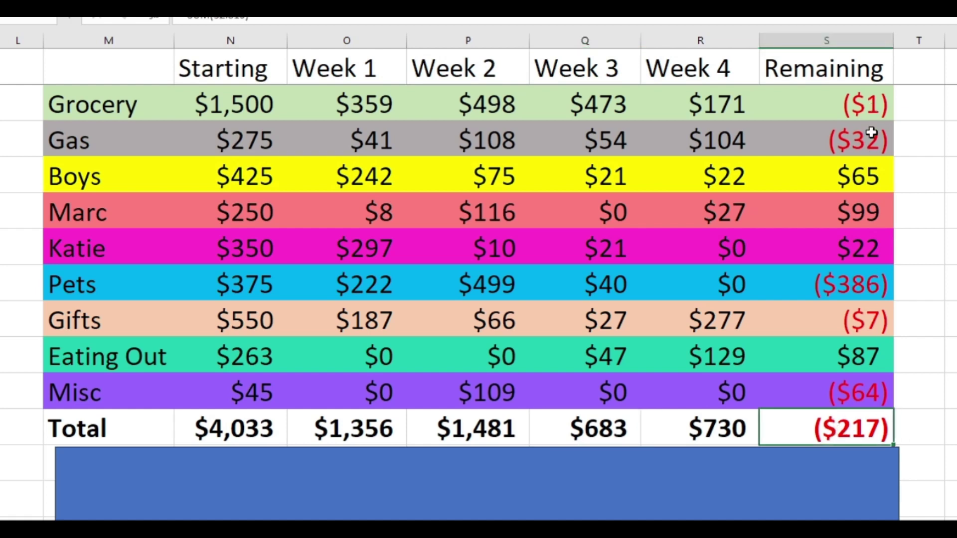